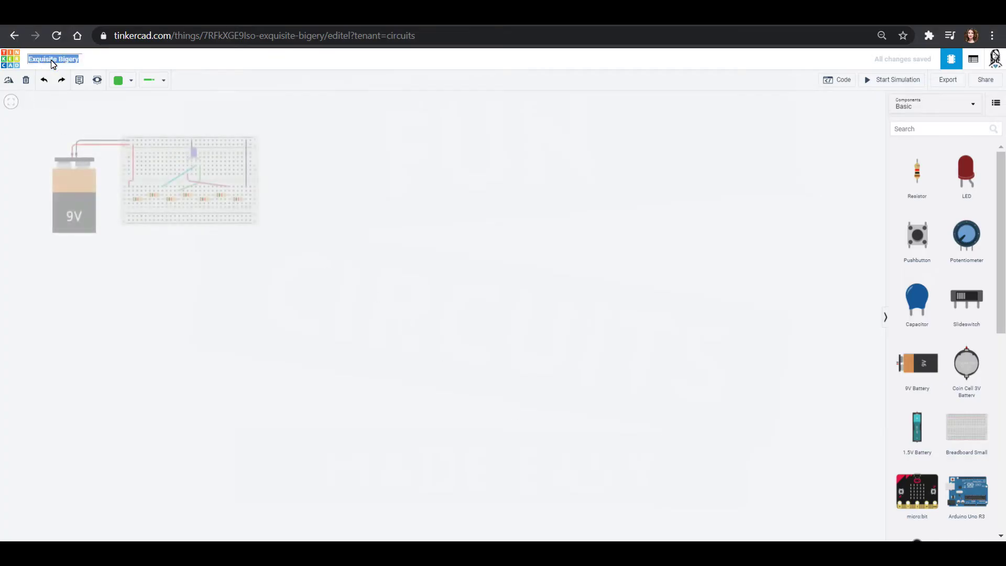
# - Enter 'LED Paintbox without pots' as the project title
pyautogui.write('LED Paintb')
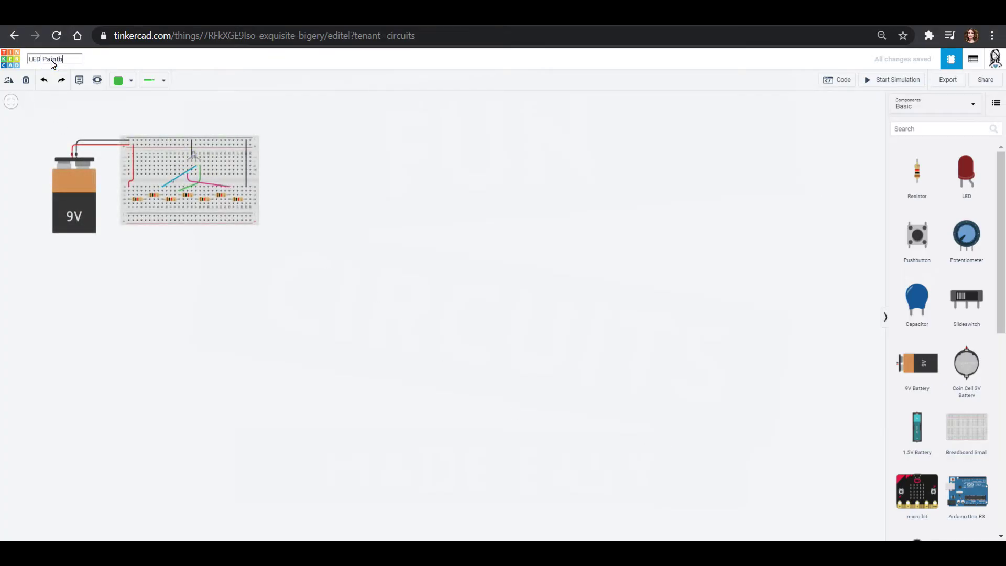
pyautogui.write('ox')
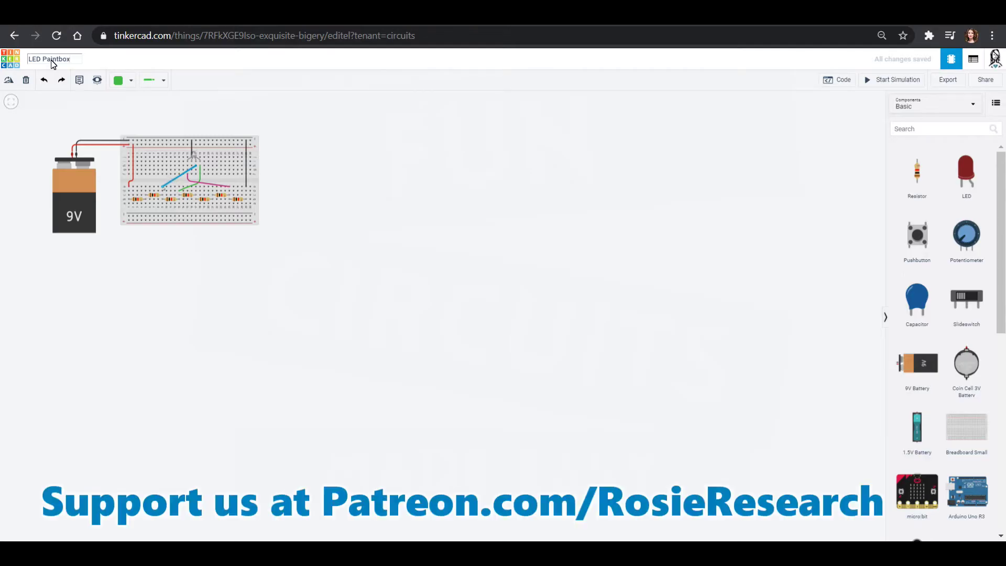
pyautogui.write(' without pots')
pyautogui.press('Return')
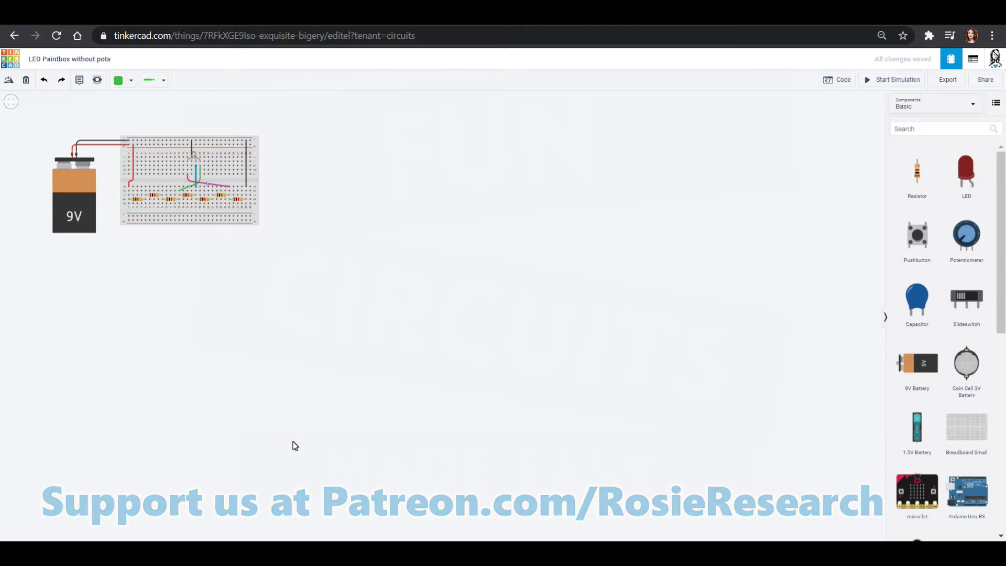
# - Place a small breadboard and a 9V battery, turned upright, beside its left edge
pyautogui.moveTo(980, 419); pyautogui.dragTo(528, 299)
pyautogui.click(528, 298)
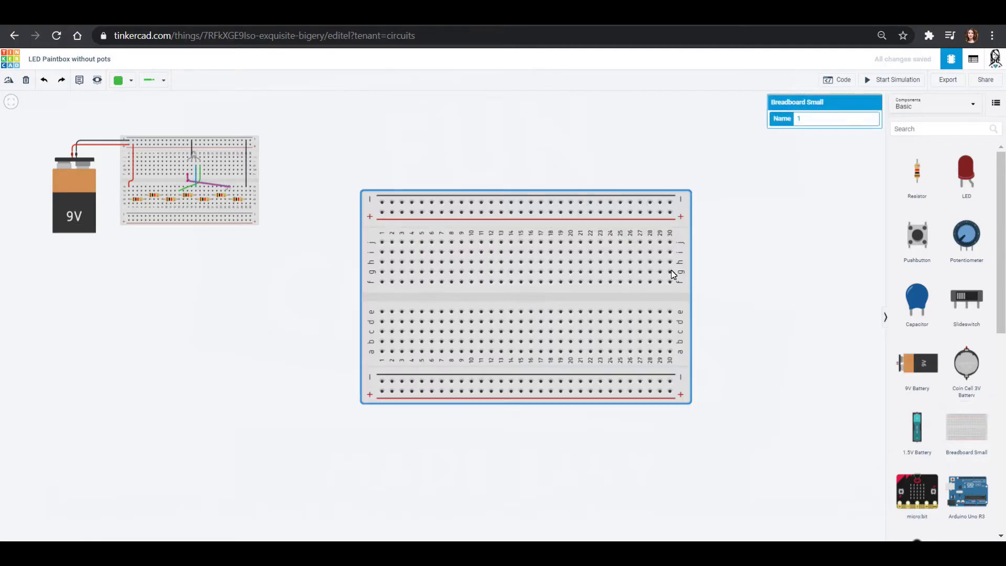
pyautogui.moveTo(928, 372); pyautogui.dragTo(184, 337)
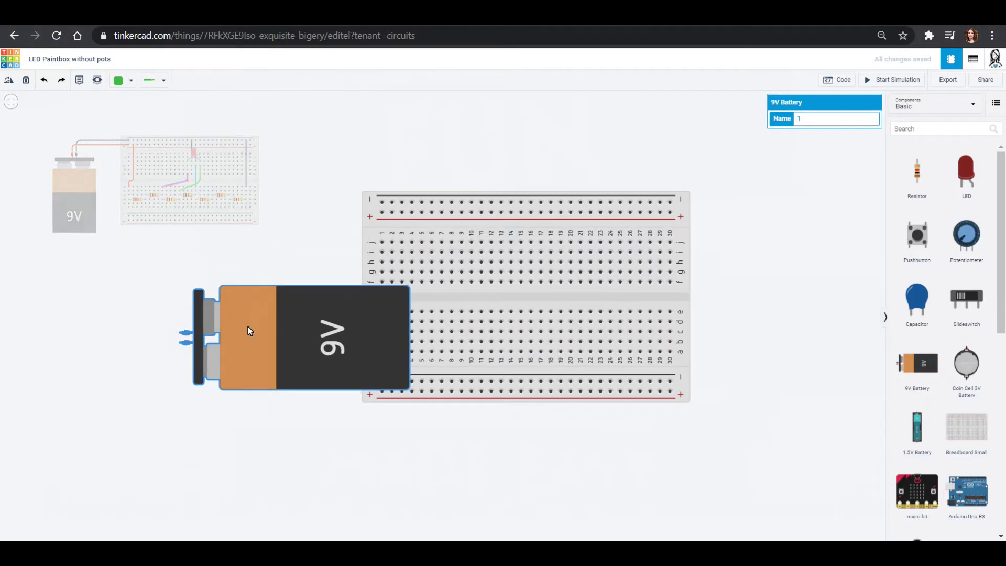
pyautogui.click(7, 81)
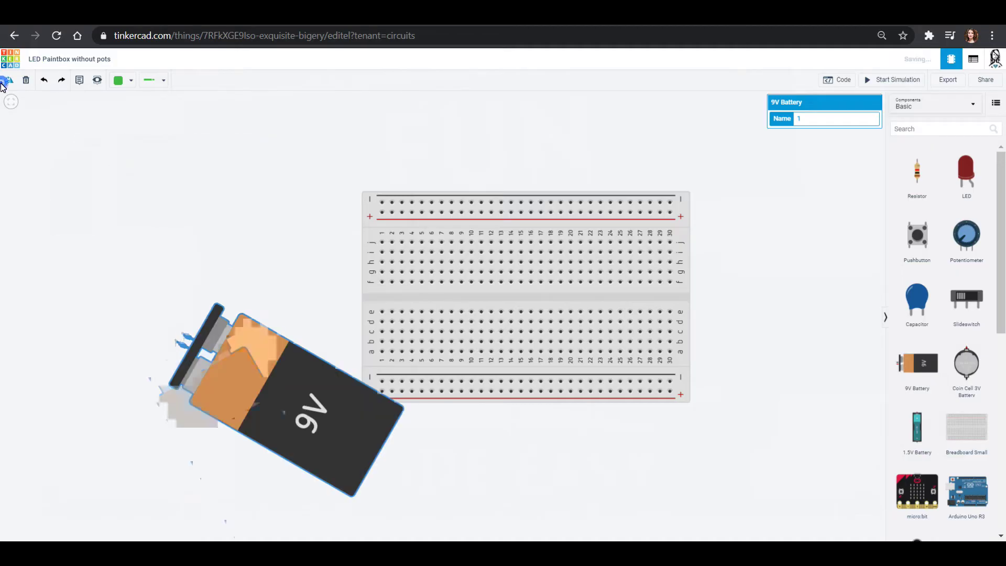
pyautogui.click(6, 81)
pyautogui.click(7, 81)
pyautogui.moveTo(184, 452); pyautogui.dragTo(256, 345)
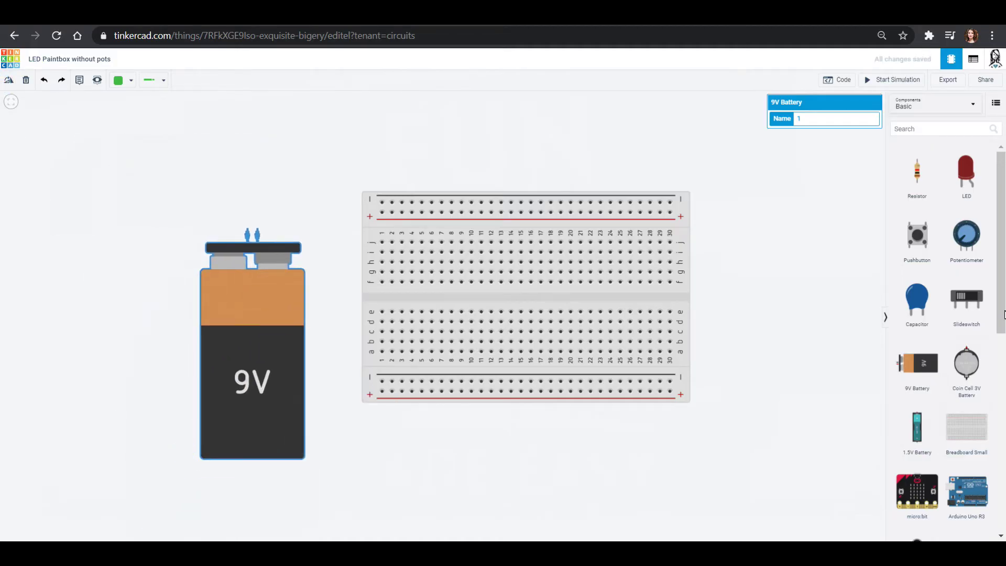
pyautogui.click(918, 131)
# - Find the RGB LED by searching 'rgb' and plug it into the breadboard's upper half near column 15
pyautogui.write('rgb')
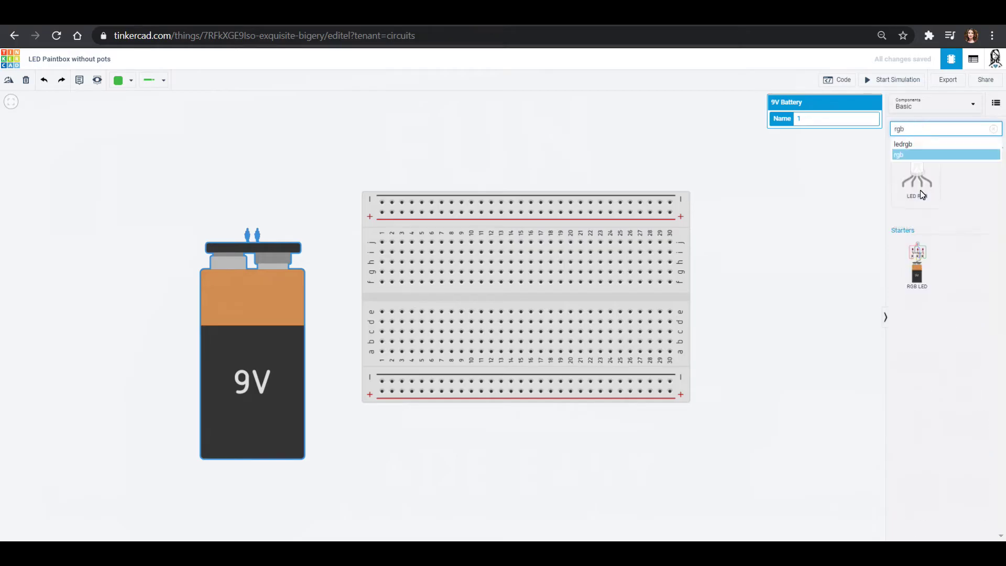
pyautogui.moveTo(921, 191); pyautogui.dragTo(536, 253)
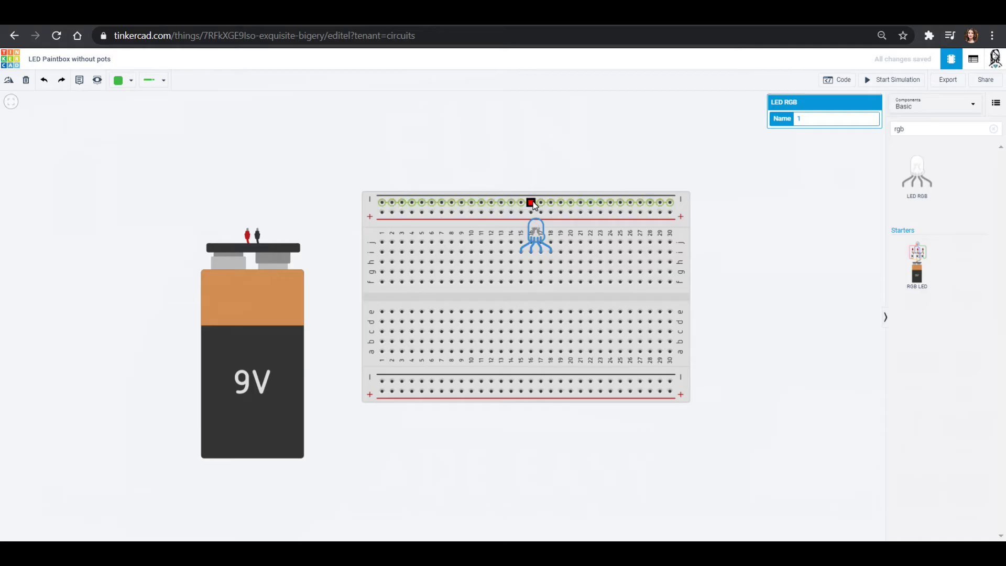
# - Run a black wire from the battery's negative terminal to the top − rail
pyautogui.click(257, 235)
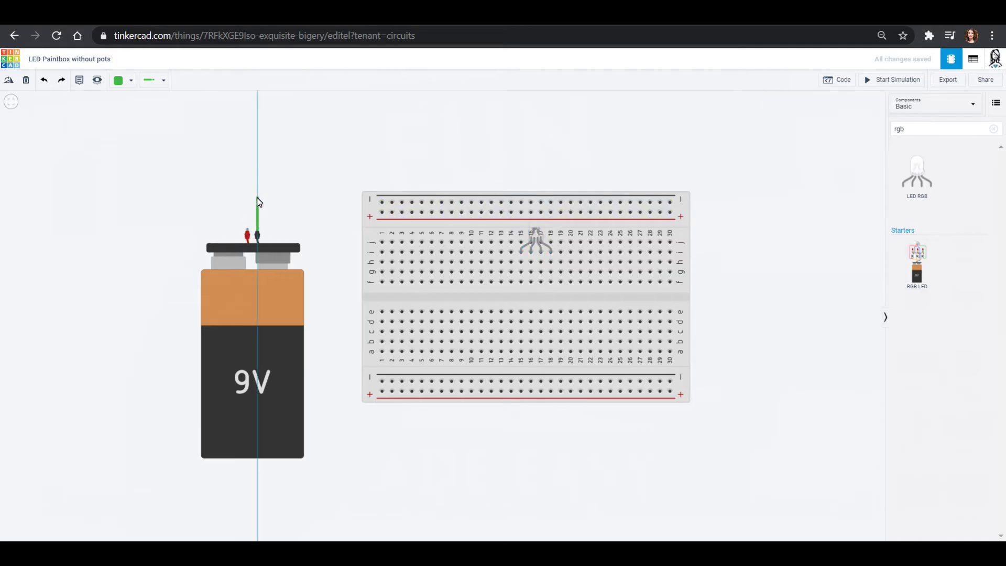
pyautogui.click(257, 197)
pyautogui.click(383, 203)
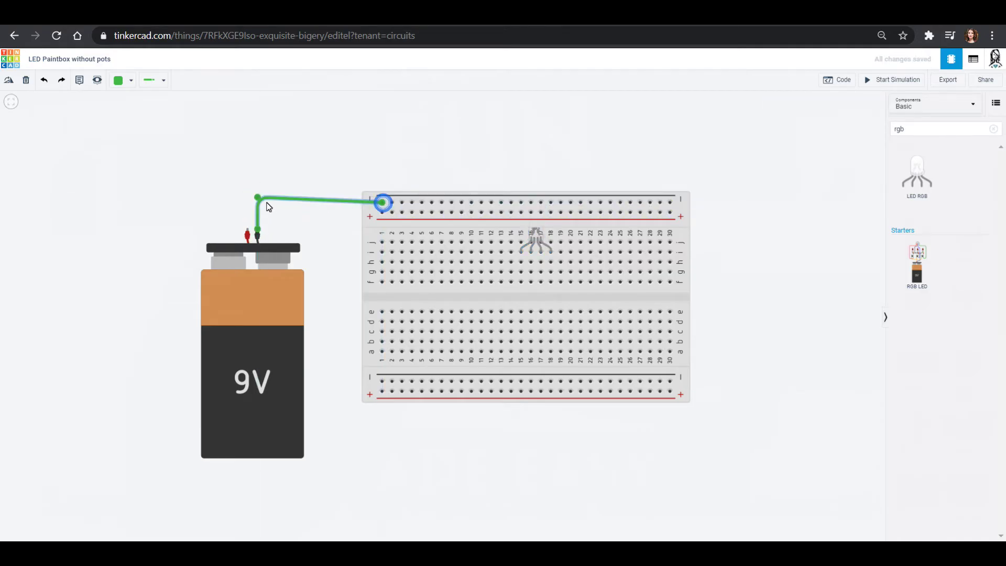
pyautogui.moveTo(258, 199); pyautogui.dragTo(259, 205)
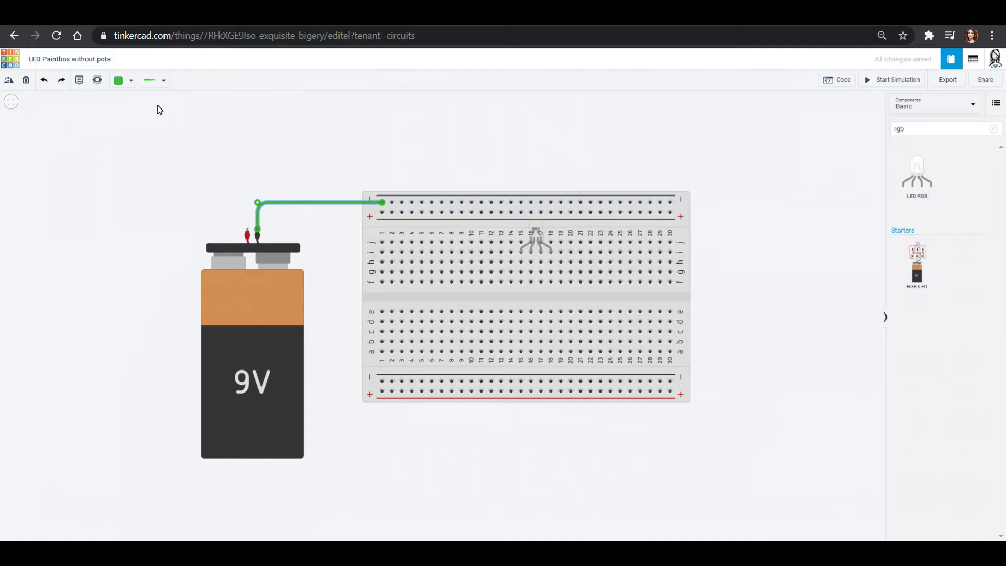
pyautogui.click(120, 85)
pyautogui.click(131, 108)
# - Run a red wire from the battery's positive terminal to the top + rail
pyautogui.click(247, 233)
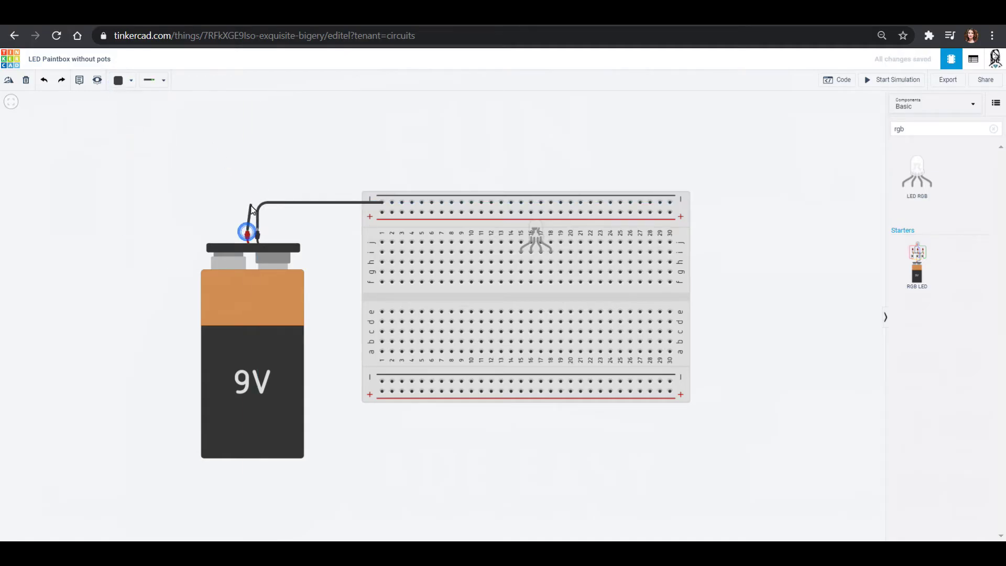
pyautogui.click(247, 209)
pyautogui.click(382, 213)
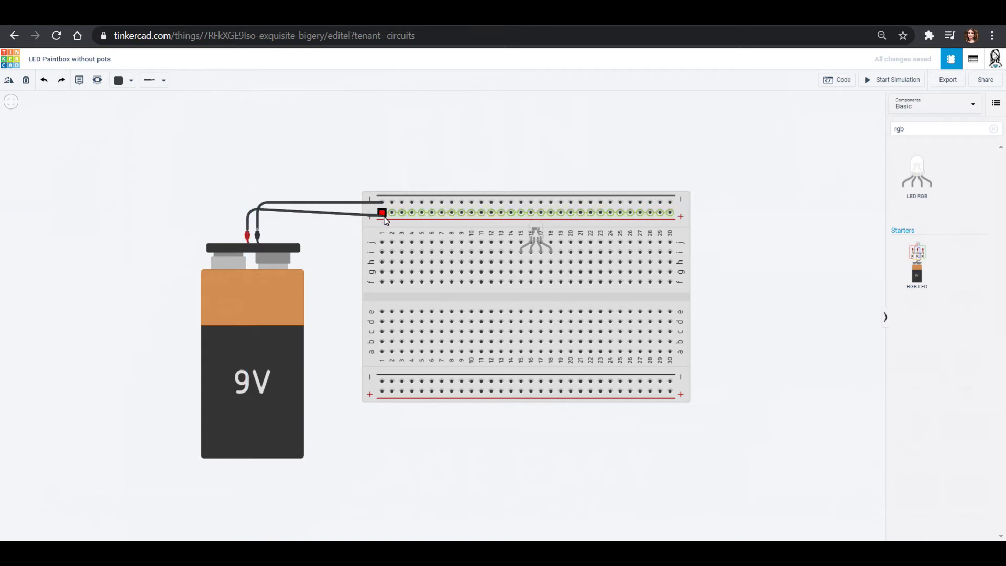
pyautogui.click(247, 209)
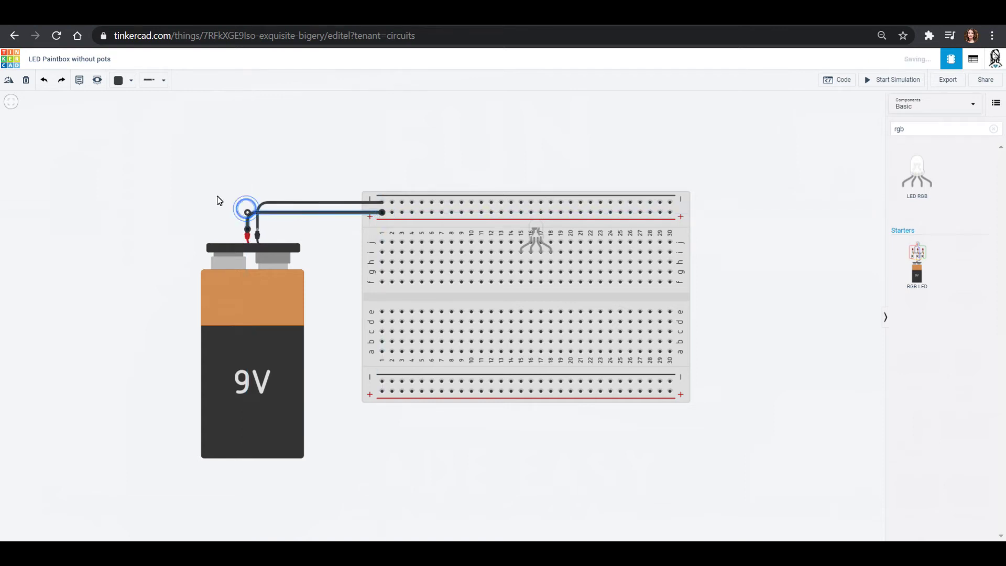
pyautogui.click(118, 81)
pyautogui.click(134, 122)
pyautogui.click(375, 124)
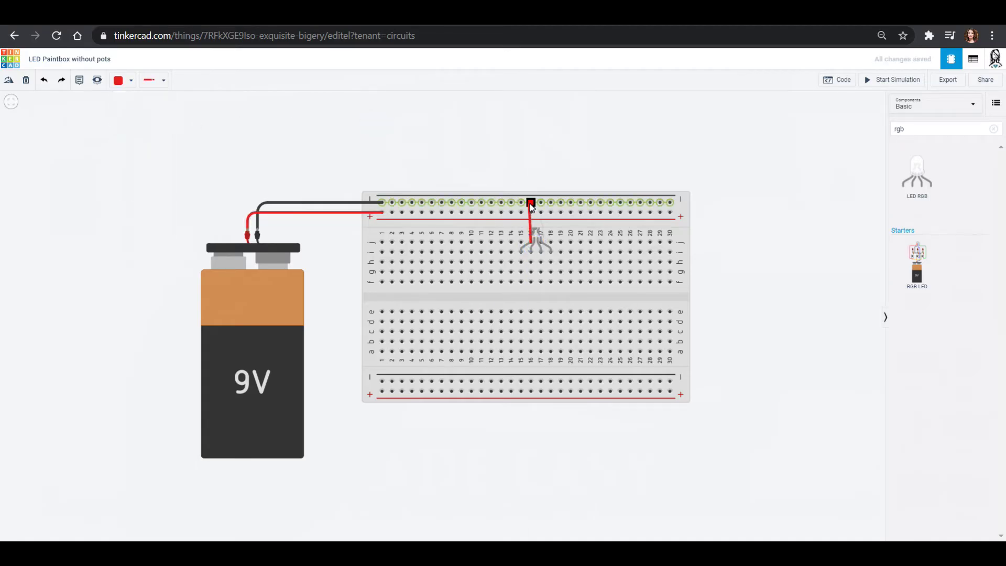
# - Connect the LED's common leg to the top negative rail with a black wire
pyautogui.click(531, 203)
pyautogui.click(117, 81)
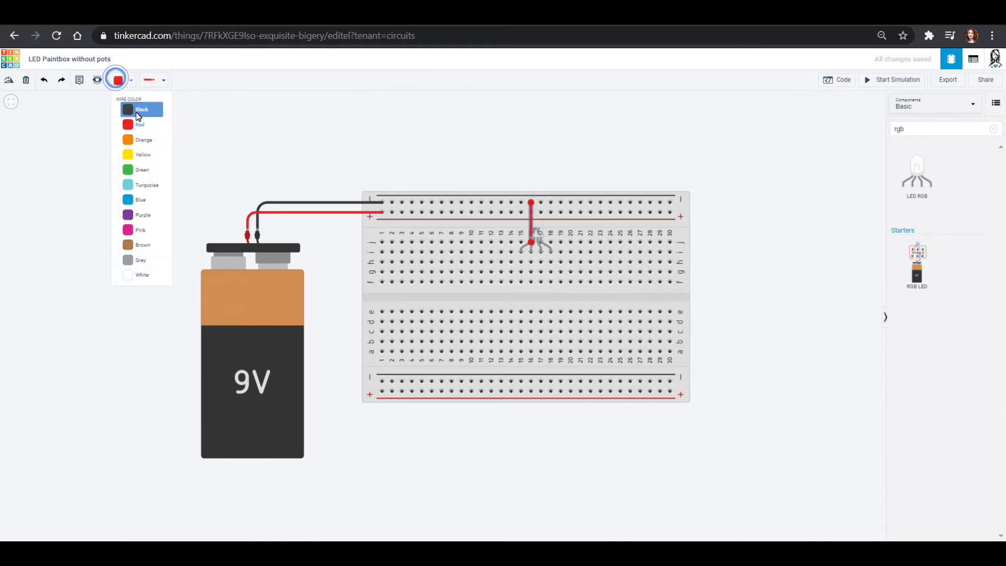
pyautogui.click(135, 107)
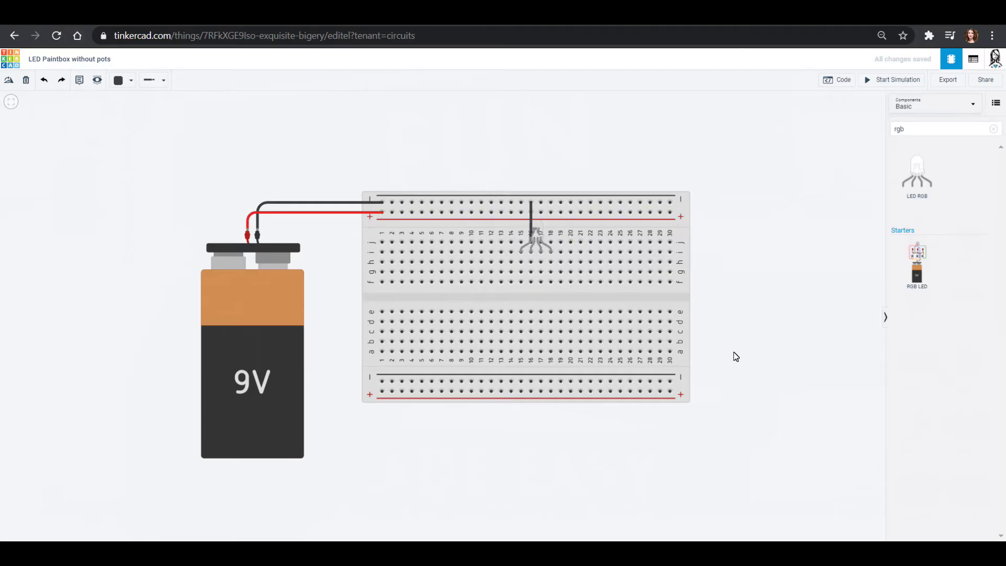
pyautogui.click(993, 129)
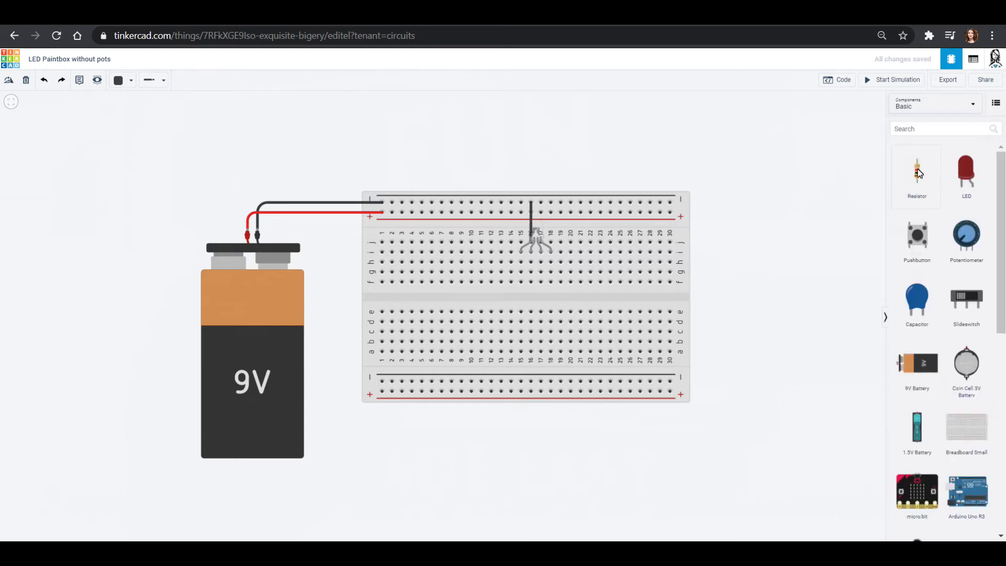
# - Place a horizontal resistor at row b's left end and paste copies continuing the chain along rows b and c
pyautogui.moveTo(918, 173); pyautogui.dragTo(438, 456)
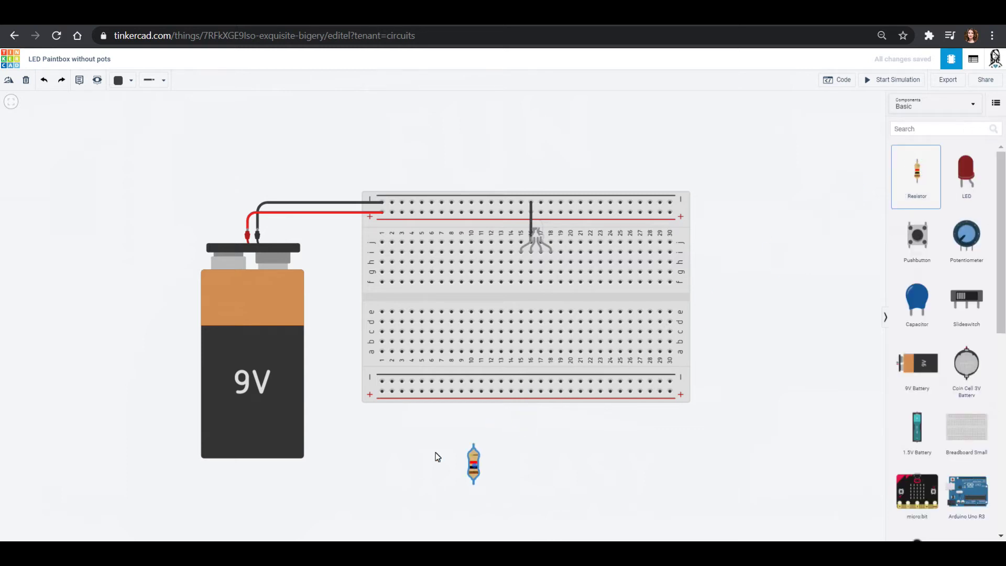
pyautogui.click(9, 80)
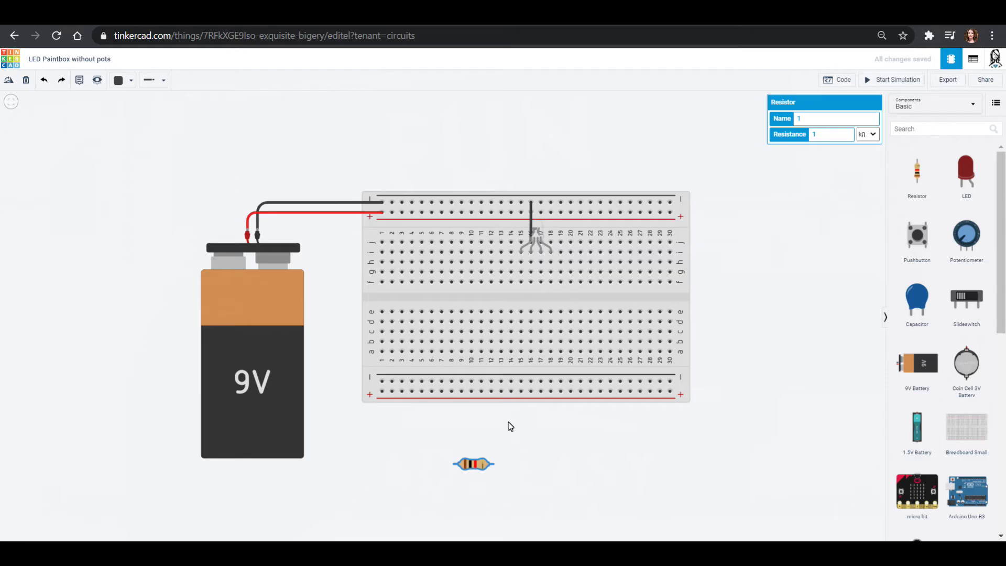
pyautogui.moveTo(485, 470); pyautogui.dragTo(414, 346)
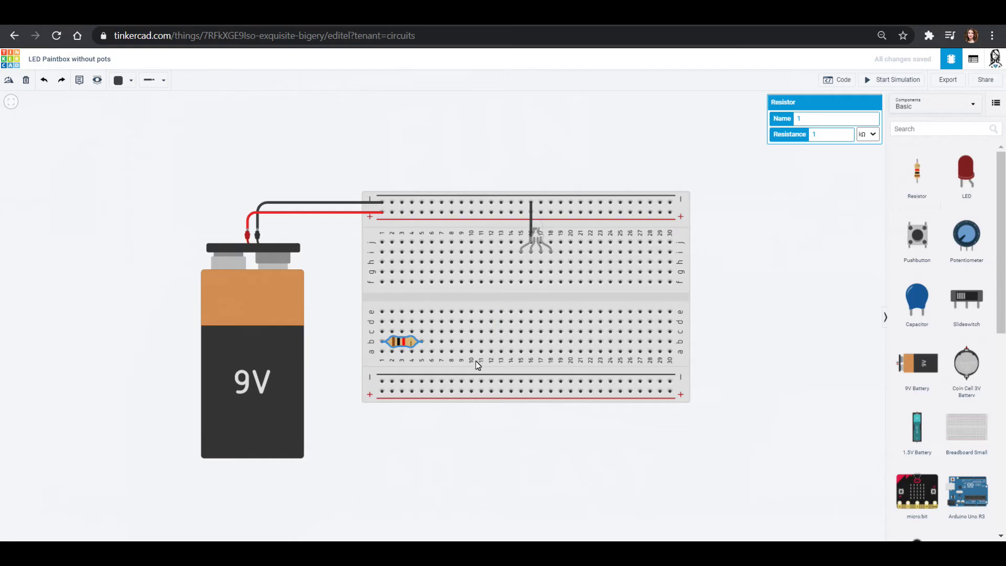
pyautogui.hotkey('ctrl', 'v')
pyautogui.moveTo(442, 440); pyautogui.dragTo(445, 334)
pyautogui.hotkey('ctrl', 'v')
pyautogui.moveTo(455, 406); pyautogui.dragTo(480, 347)
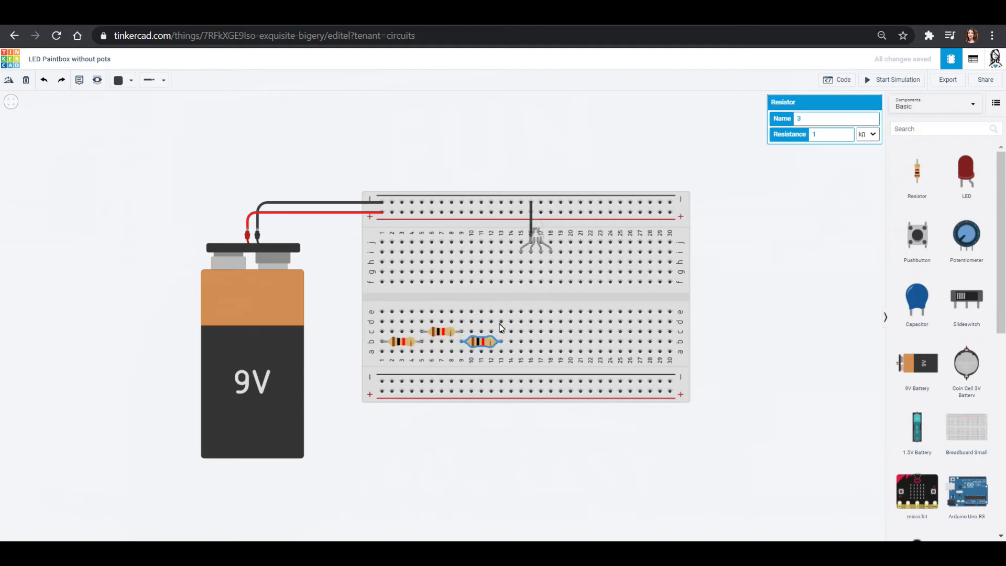
pyautogui.moveTo(517, 369); pyautogui.dragTo(528, 338)
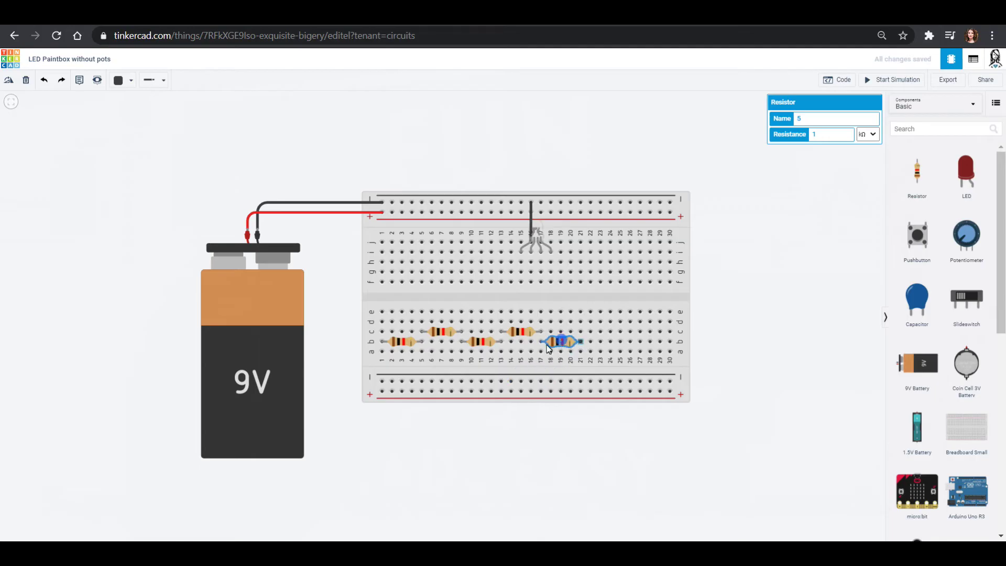
pyautogui.hotkey('ctrl', 'd')
pyautogui.moveTo(561, 339); pyautogui.dragTo(603, 338)
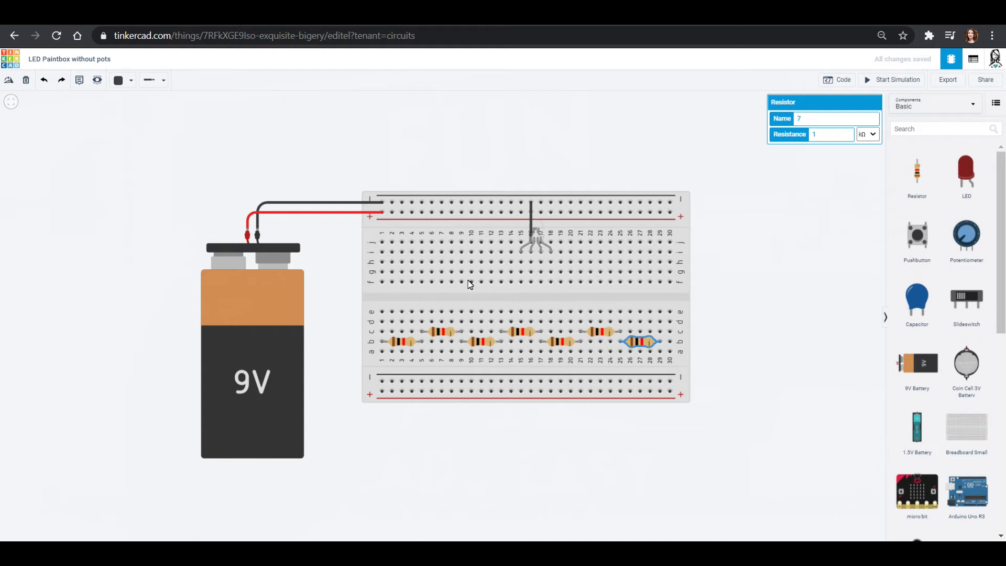
pyautogui.click(125, 85)
# - Run a red wire from the top + rail to hole e1 at the resistor chain's start
pyautogui.click(127, 127)
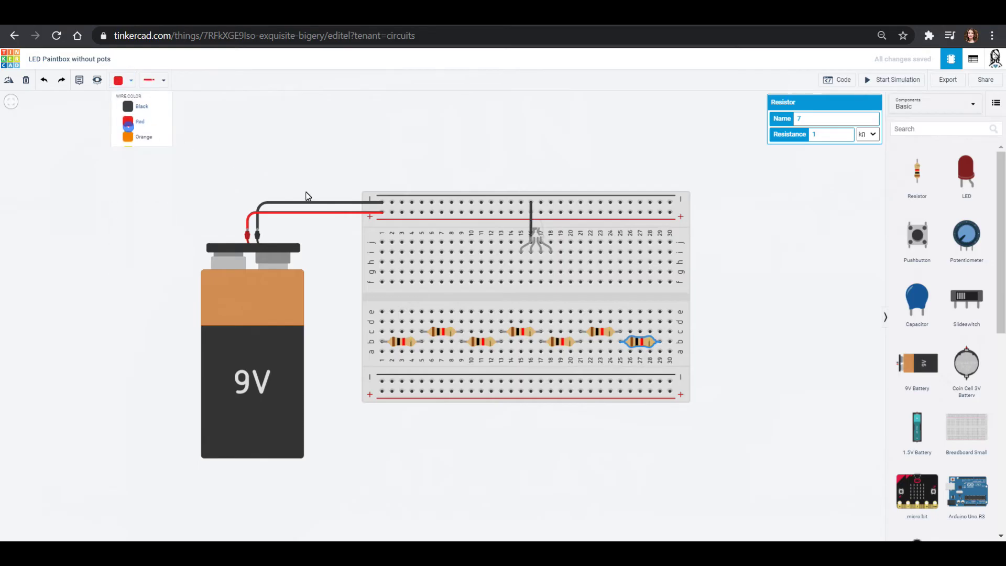
pyautogui.click(392, 212)
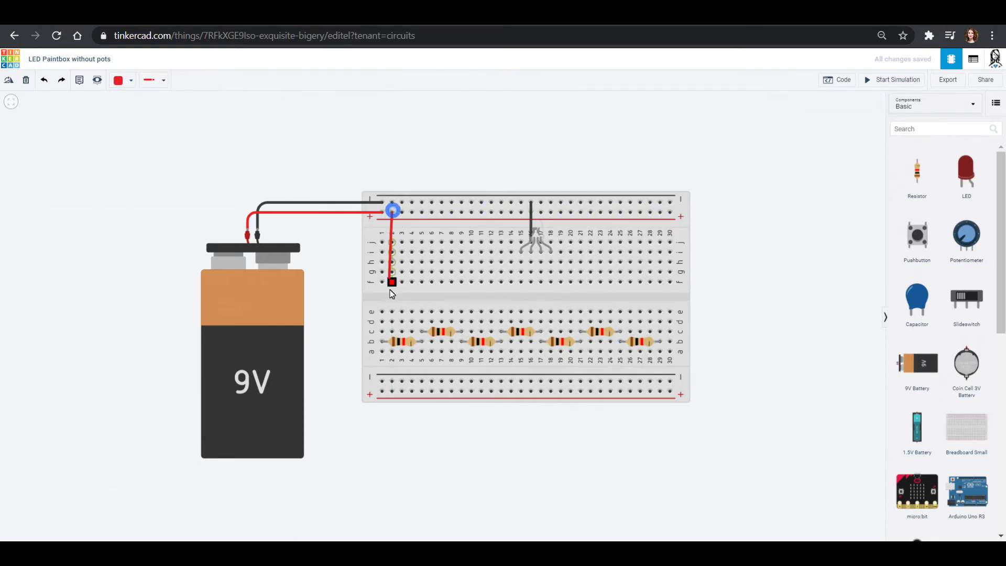
pyautogui.click(392, 300)
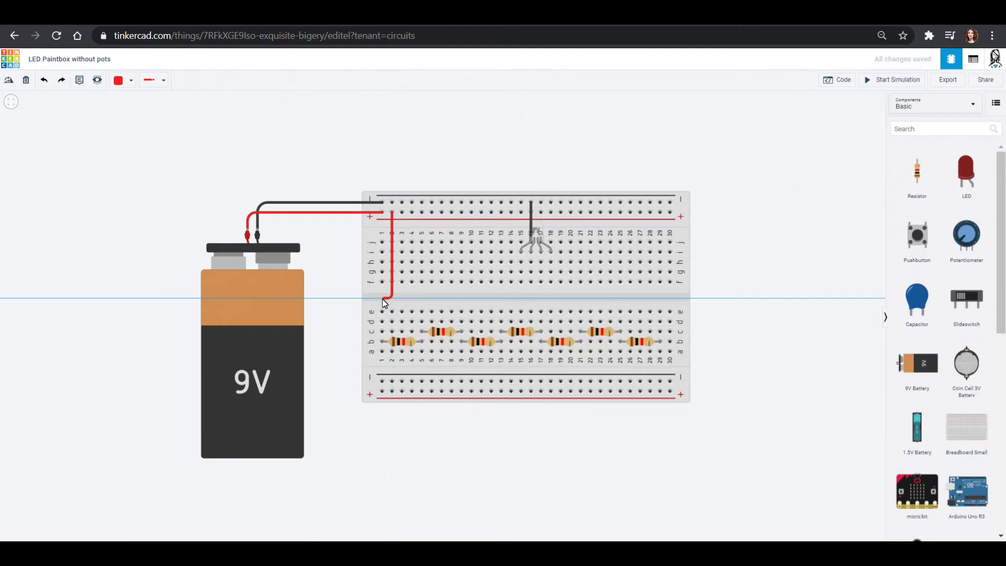
pyautogui.click(382, 311)
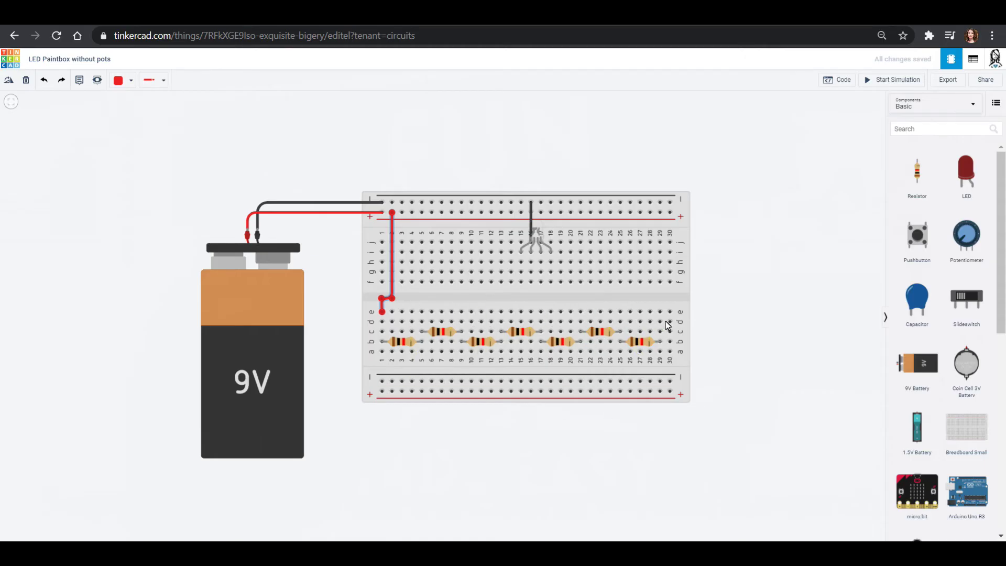
# - Connect the LED leg at h15 to hole e9 with a pink wire
pyautogui.click(522, 262)
pyautogui.click(521, 295)
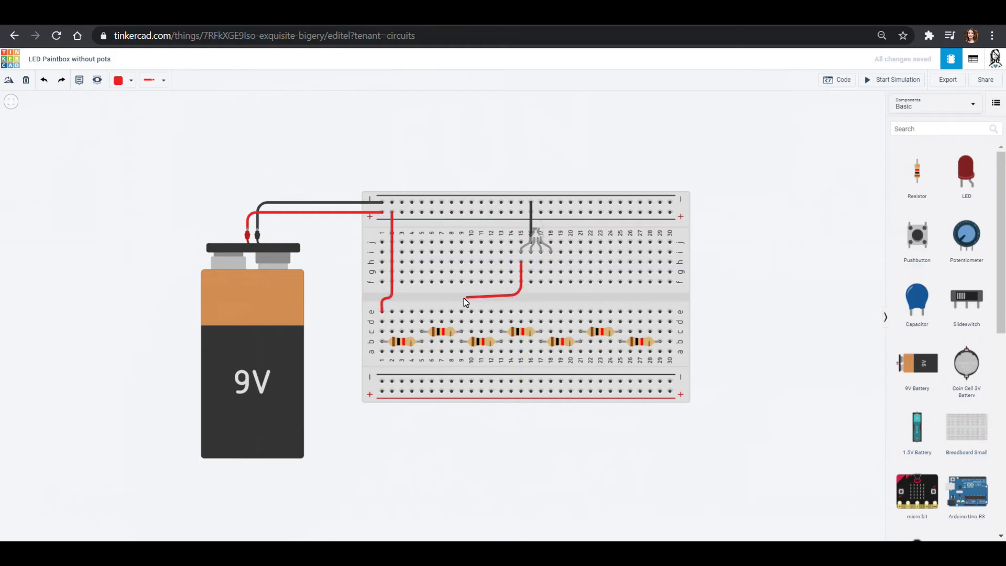
pyautogui.click(463, 299)
pyautogui.click(462, 312)
pyautogui.click(114, 84)
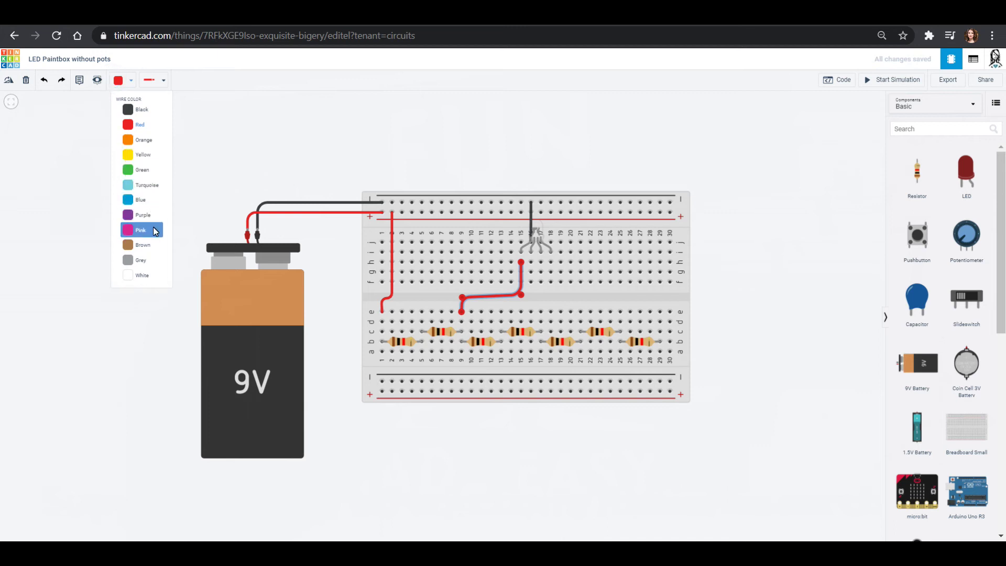
pyautogui.click(154, 227)
pyautogui.click(424, 167)
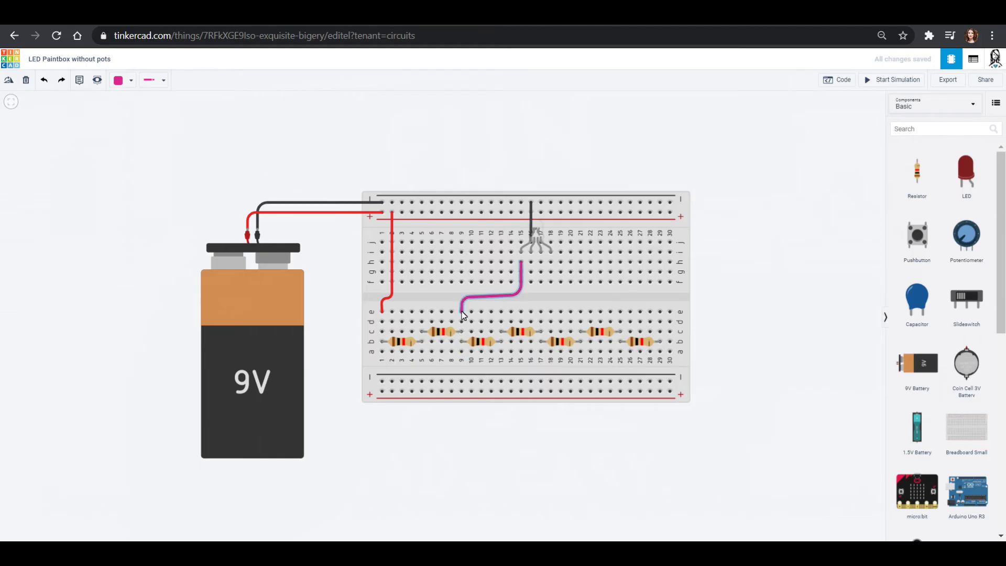
# - Wire the LED's h17 leg to e17 in blue and its green leg to e5
pyautogui.click(540, 263)
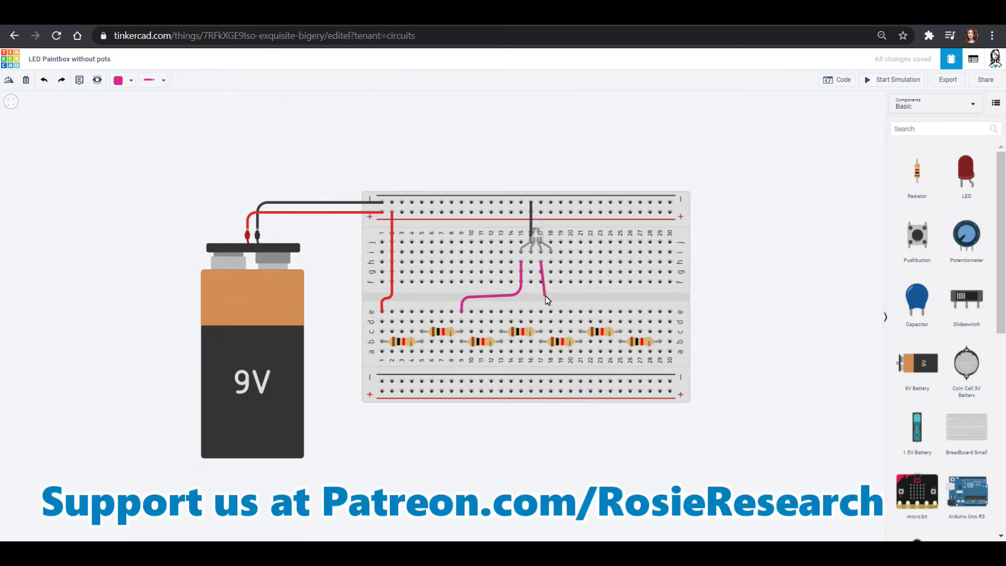
pyautogui.click(540, 312)
pyautogui.click(119, 83)
pyautogui.click(142, 195)
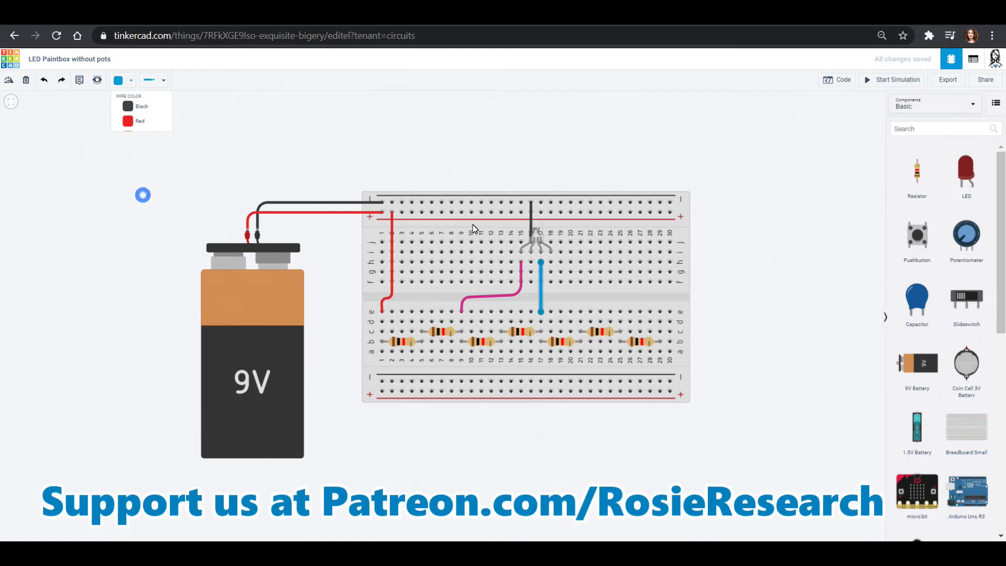
pyautogui.click(551, 255)
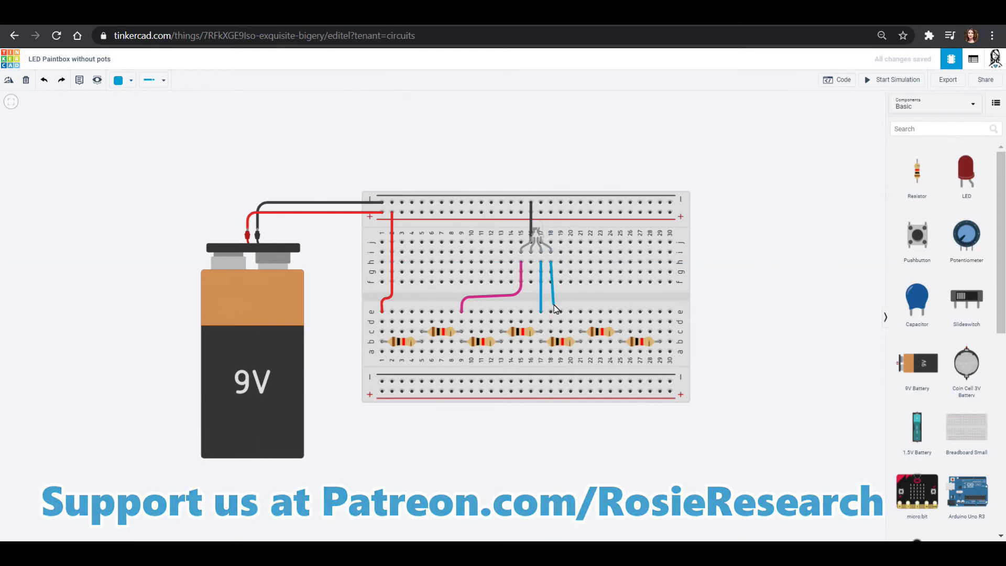
pyautogui.click(555, 304)
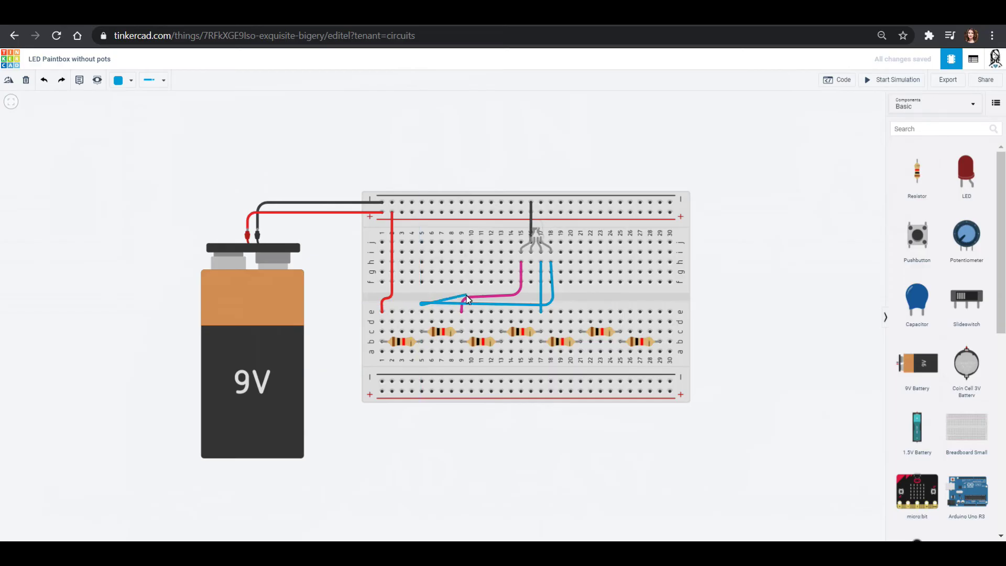
pyautogui.click(422, 311)
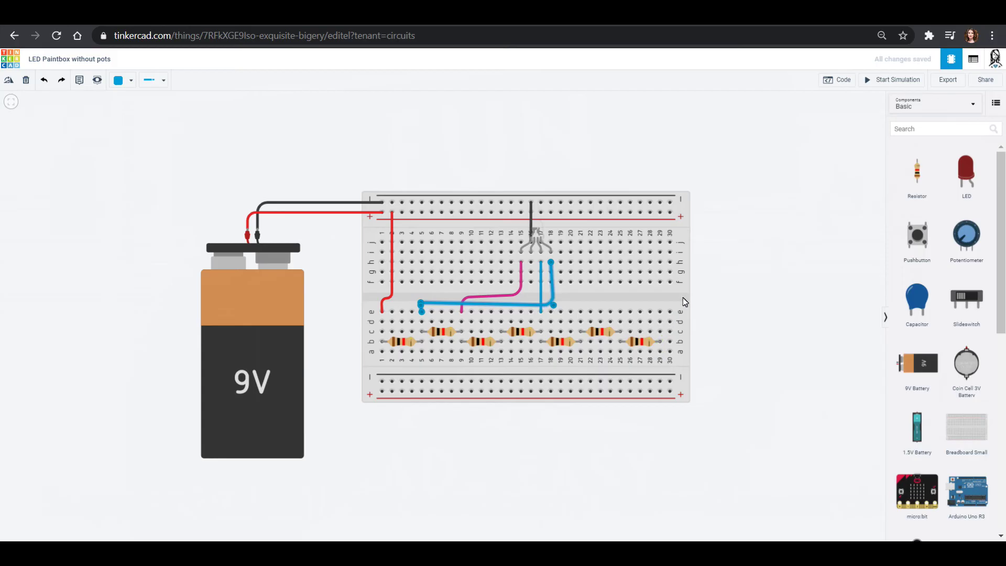
# - Add a black wire from hole e29 up to the top rail
pyautogui.click(660, 312)
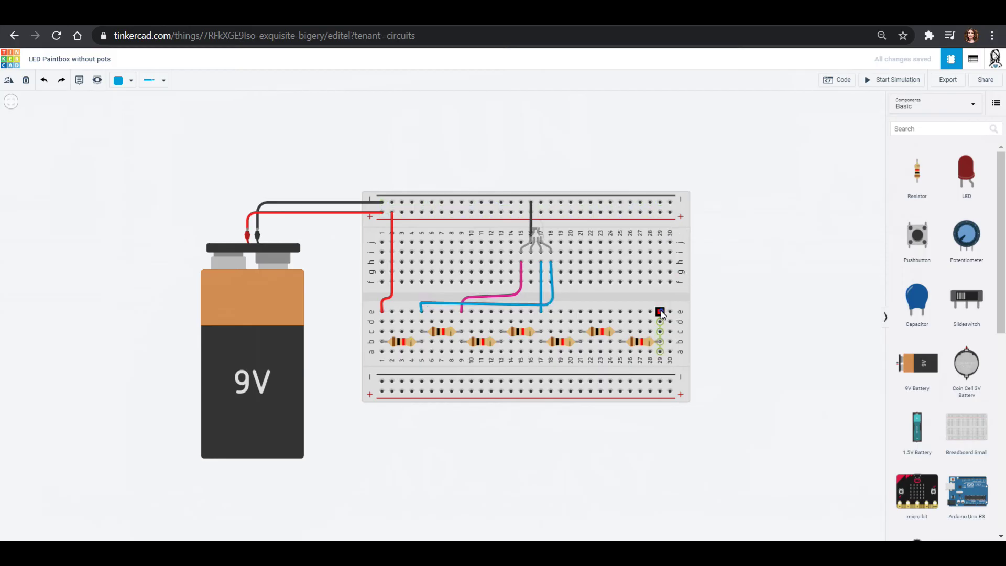
pyautogui.click(661, 203)
pyautogui.click(121, 84)
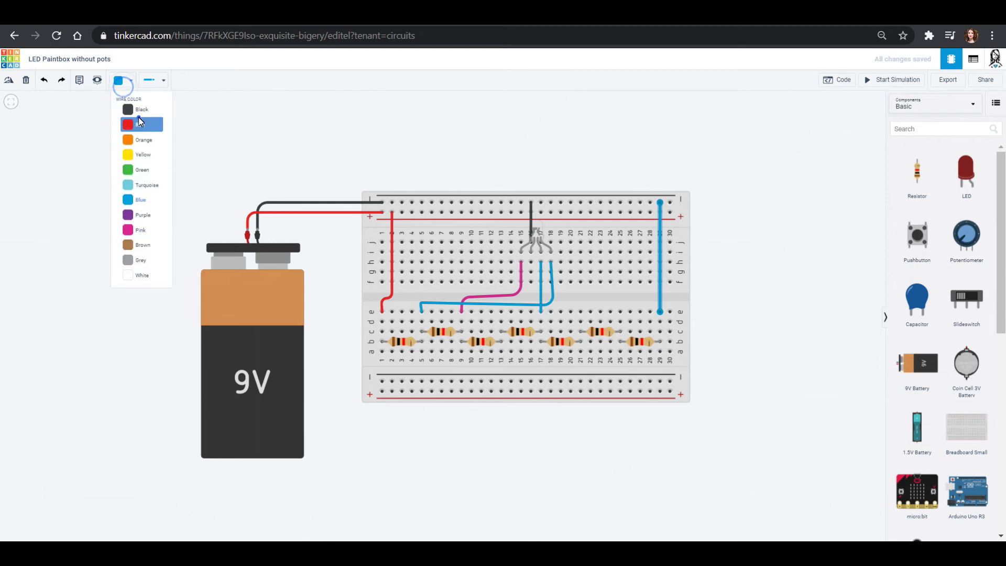
pyautogui.click(139, 124)
pyautogui.click(122, 81)
pyautogui.click(143, 105)
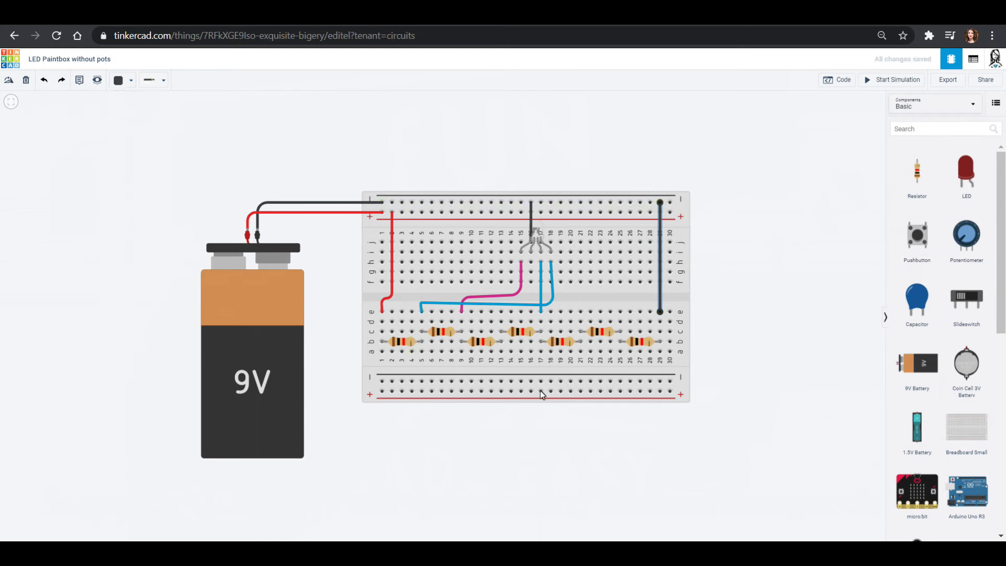
# - Colour the green-leg wire green and run the simulation
pyautogui.click(553, 294)
pyautogui.click(117, 83)
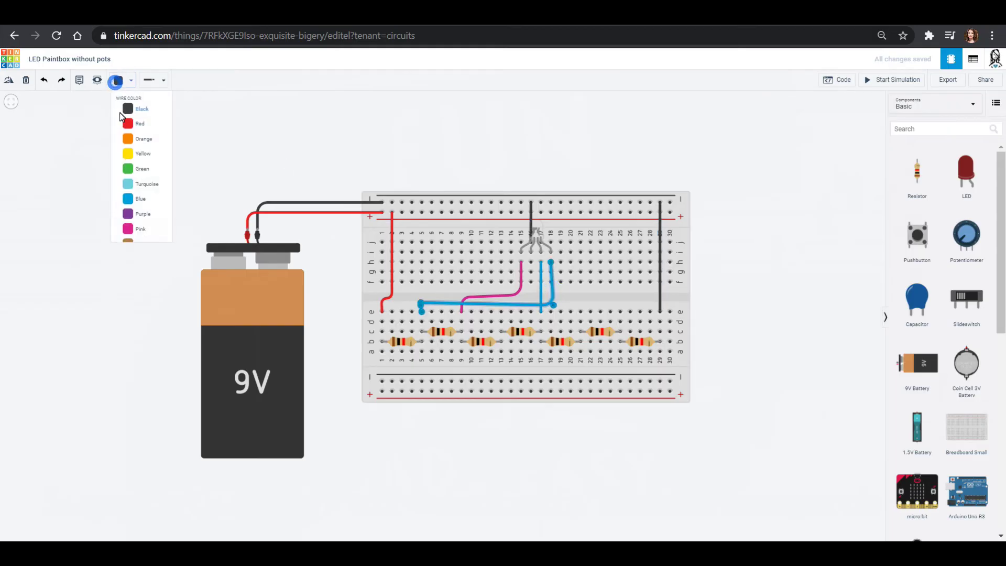
pyautogui.click(139, 168)
pyautogui.click(550, 252)
pyautogui.press('Escape')
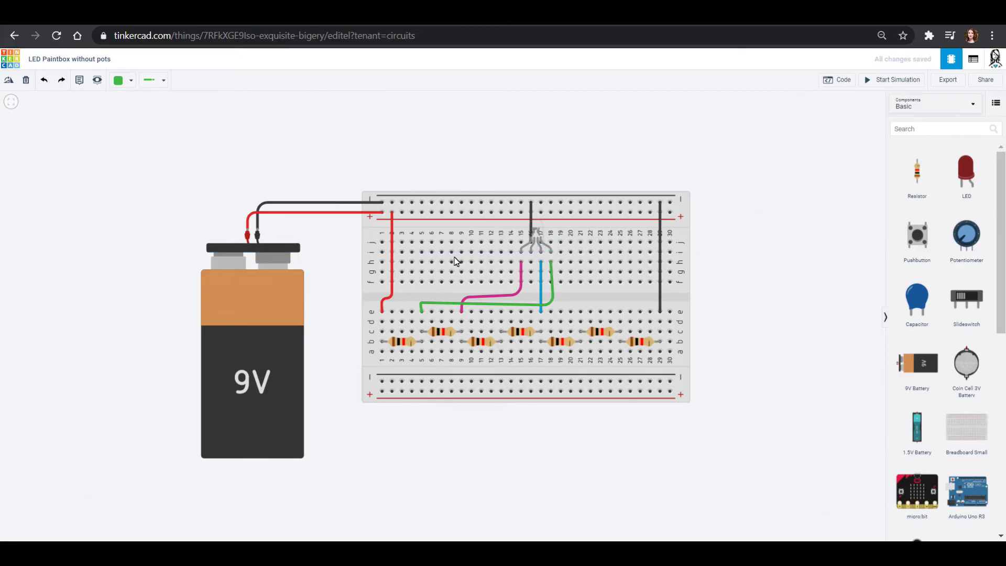
pyautogui.click(880, 79)
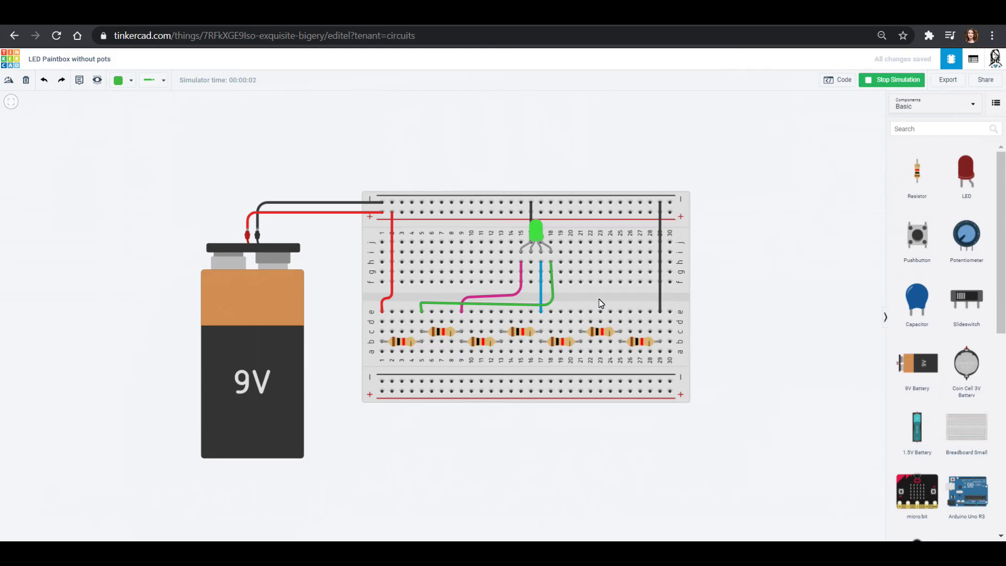
# - Stop the simulation and delete the green wires ending at column 5
pyautogui.click(422, 312)
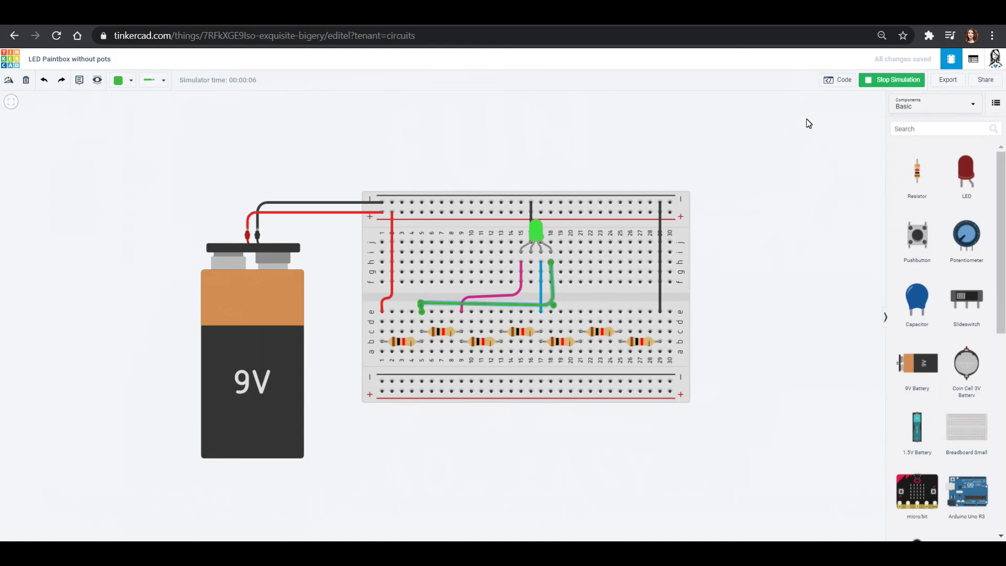
pyautogui.click(878, 81)
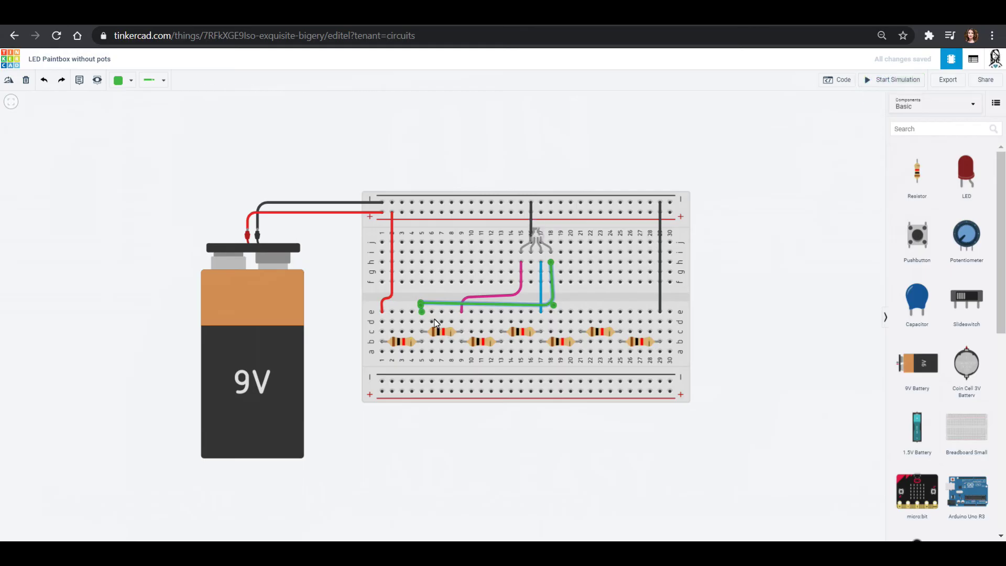
pyautogui.click(423, 312)
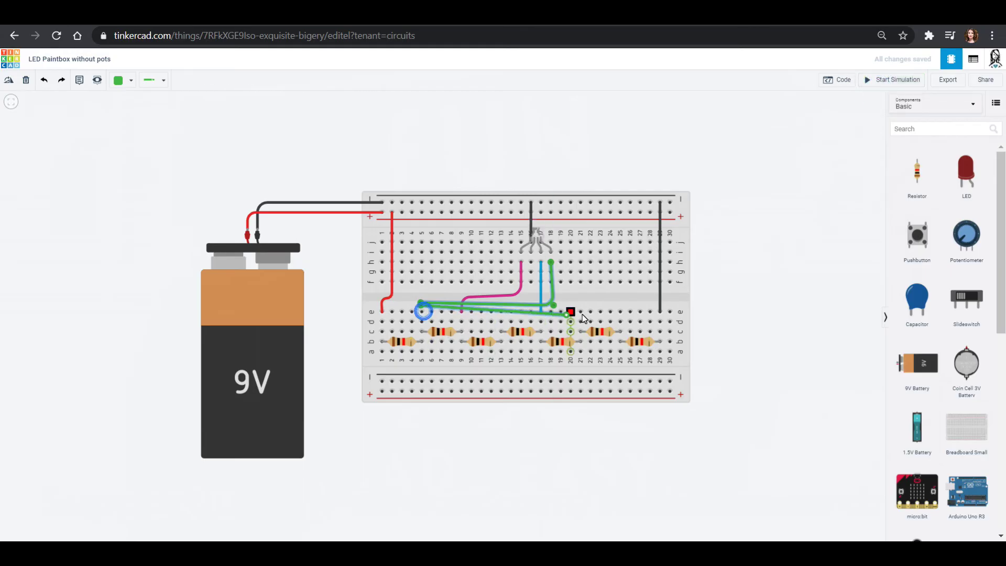
pyautogui.click(621, 321)
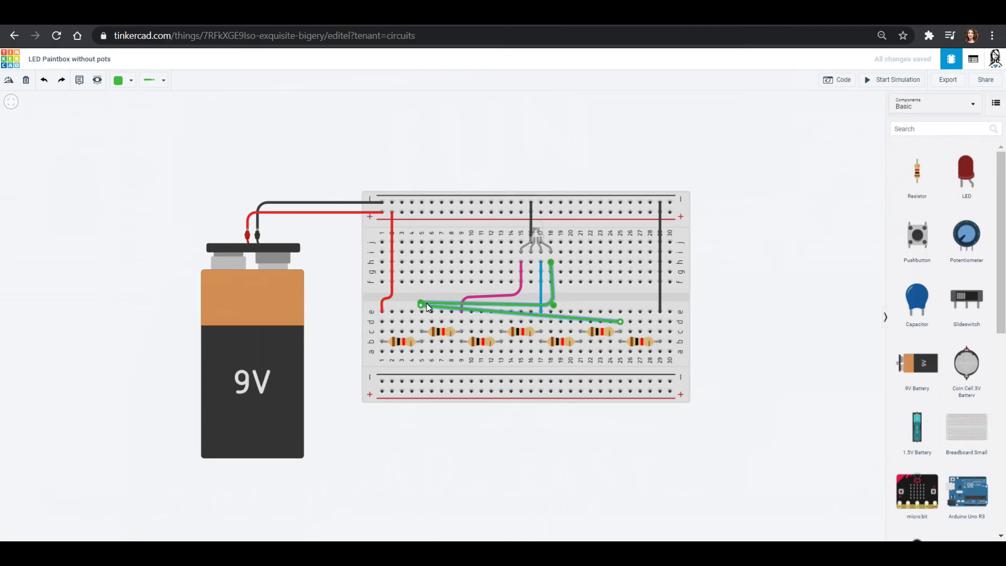
pyautogui.press('Delete')
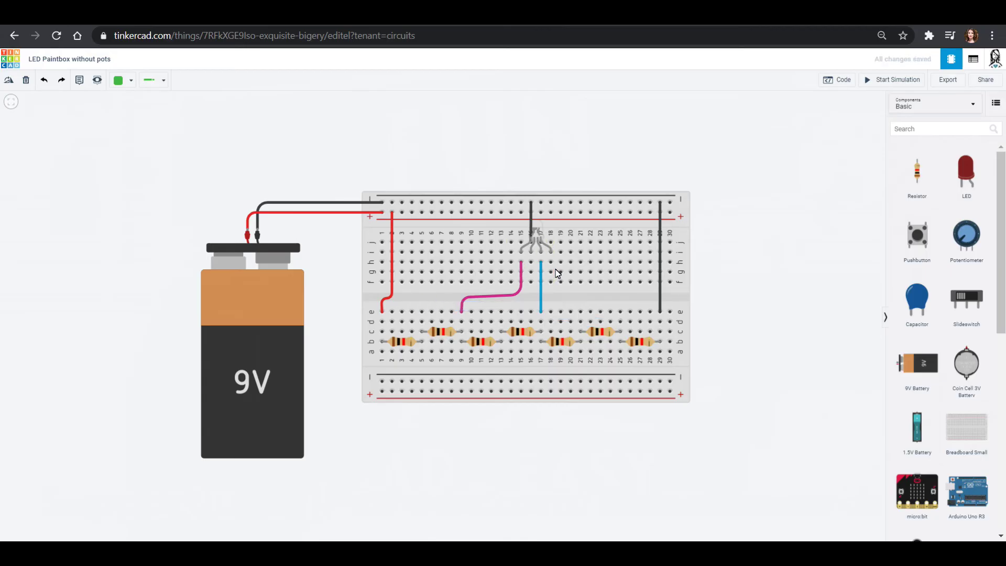
# - Draw a new green wire from h18 to e25 and test it in simulation
pyautogui.click(552, 263)
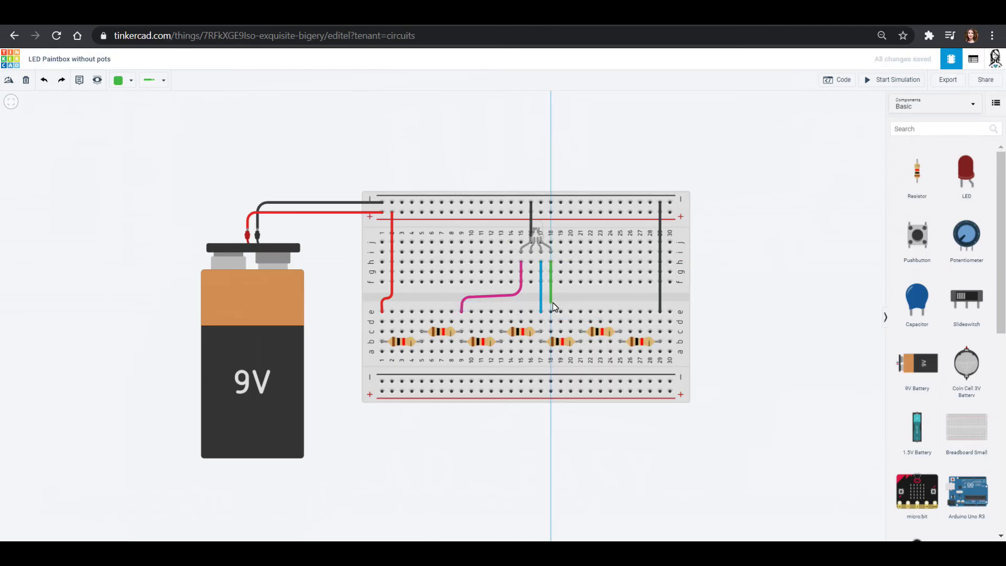
pyautogui.click(551, 302)
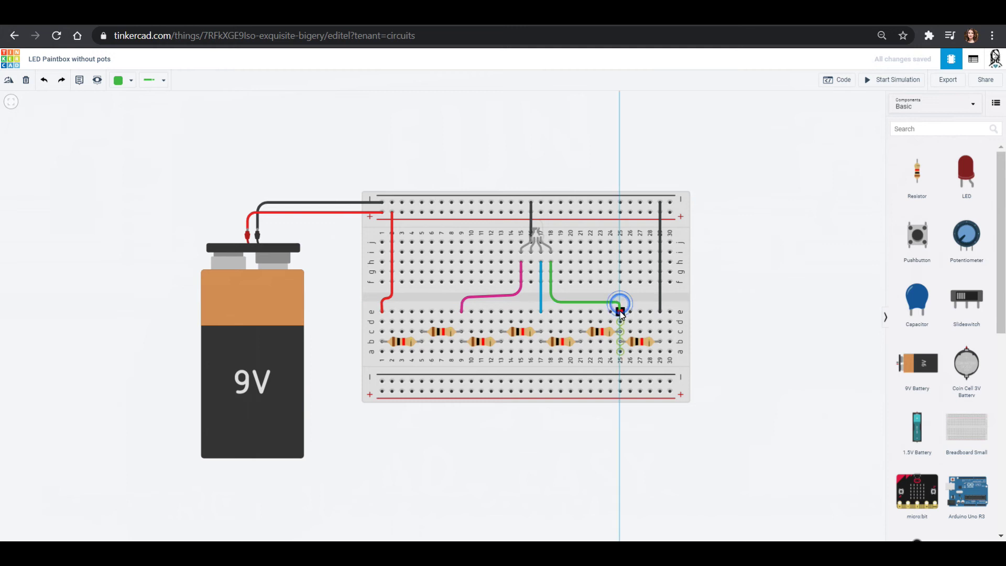
pyautogui.click(620, 311)
pyautogui.click(868, 82)
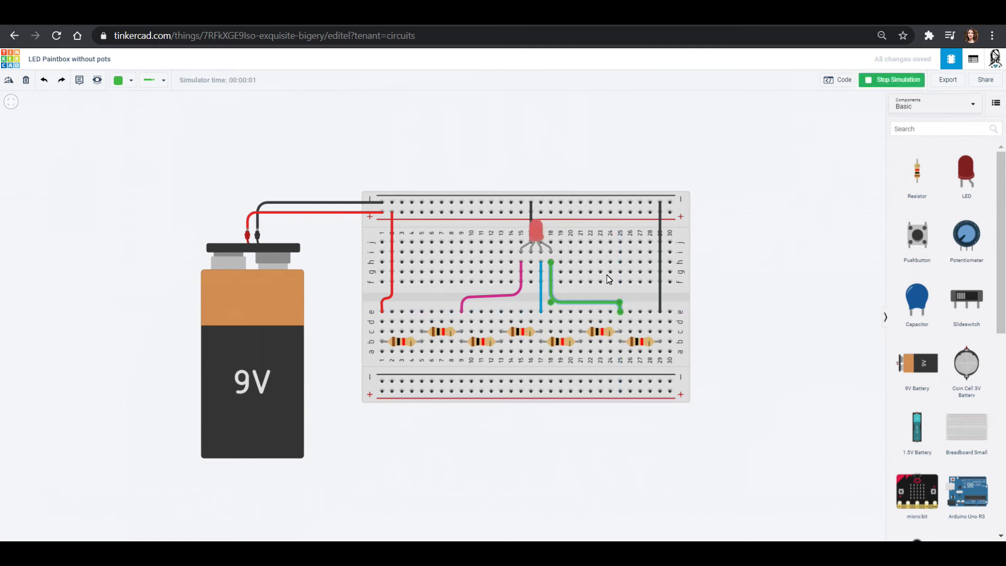
pyautogui.click(874, 82)
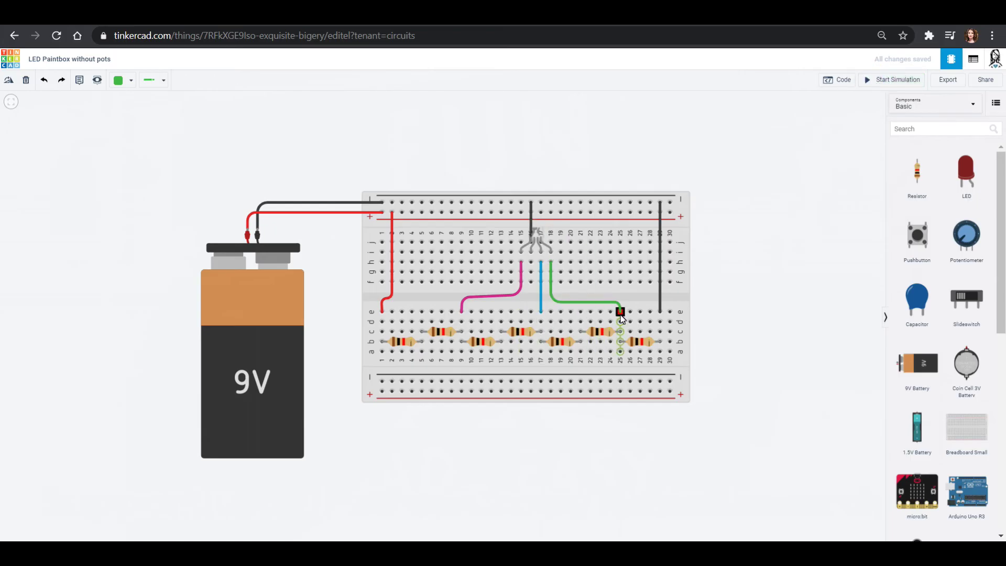
# - Move the green wire's tap to hole 13d and check the colour in simulation
pyautogui.click(621, 313)
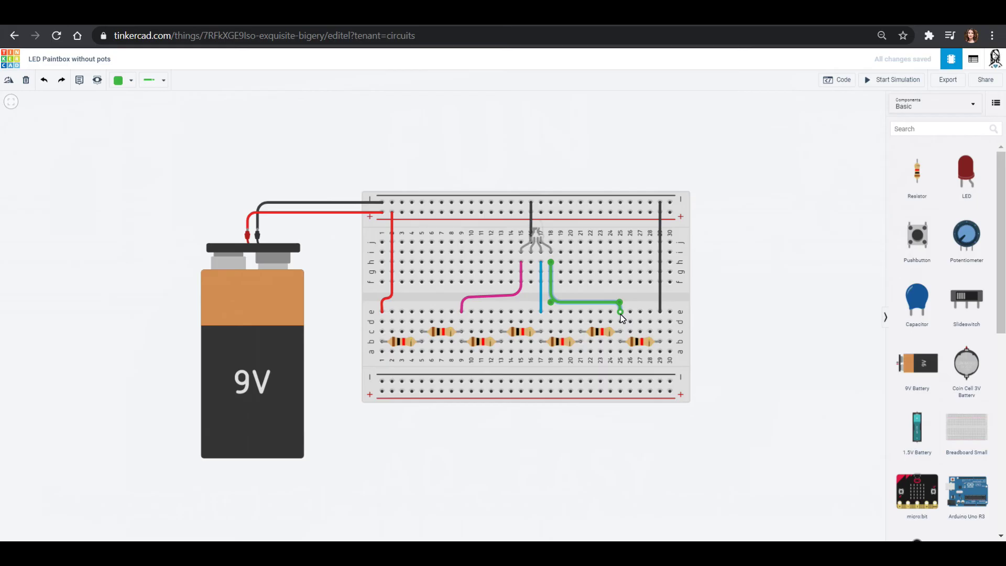
pyautogui.moveTo(621, 306); pyautogui.dragTo(518, 319)
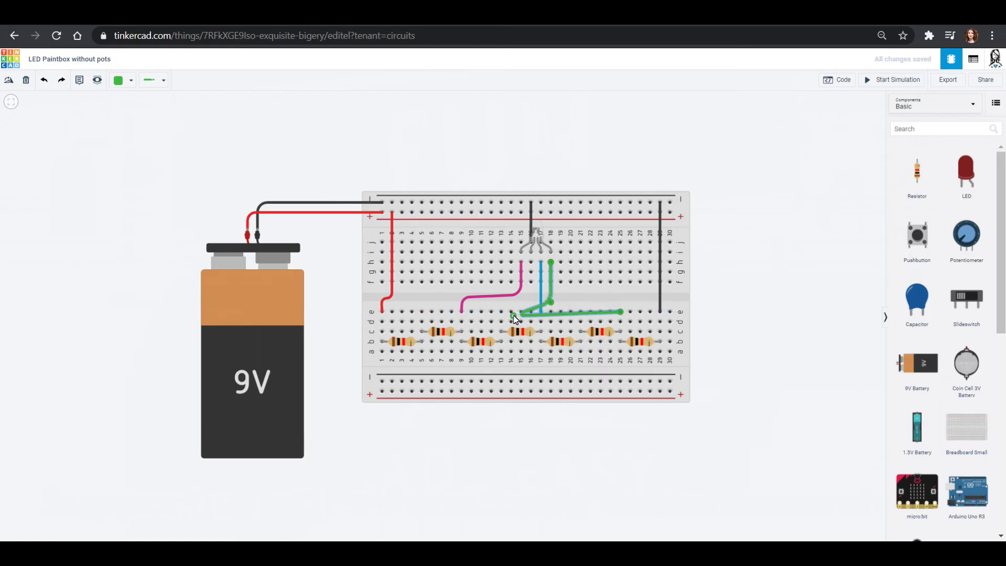
pyautogui.click(575, 298)
pyautogui.click(609, 314)
pyautogui.moveTo(621, 313); pyautogui.dragTo(501, 323)
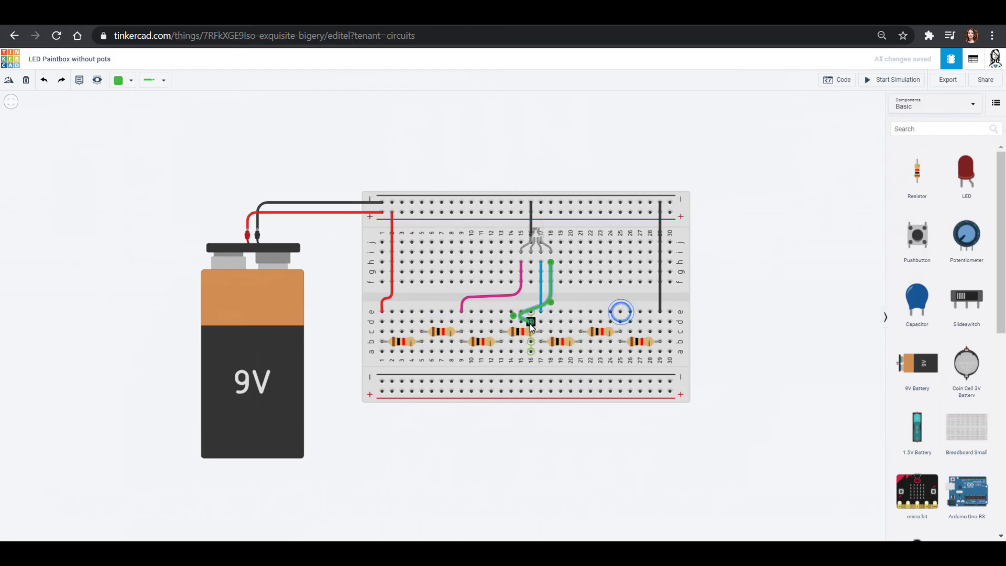
pyautogui.click(883, 79)
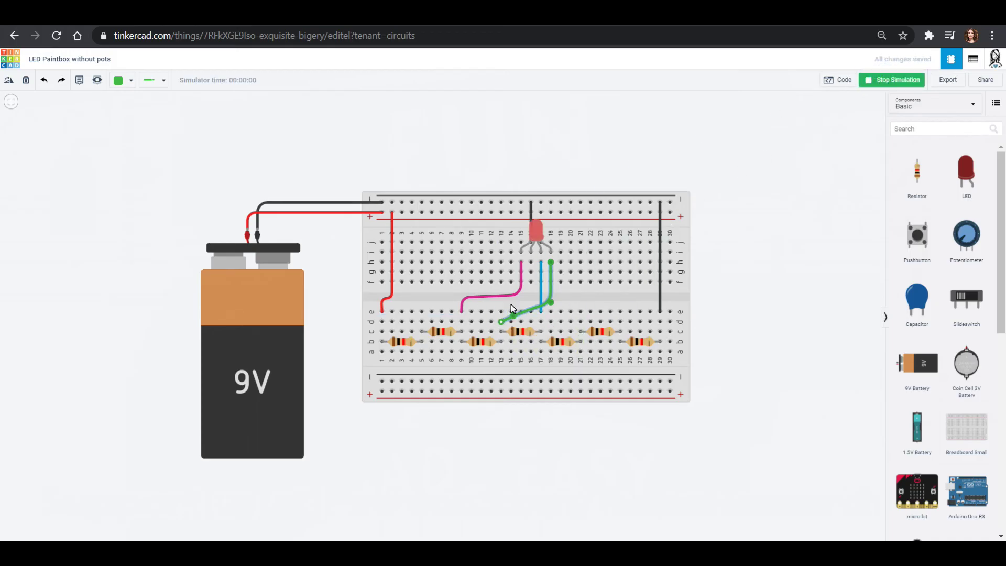
pyautogui.click(868, 82)
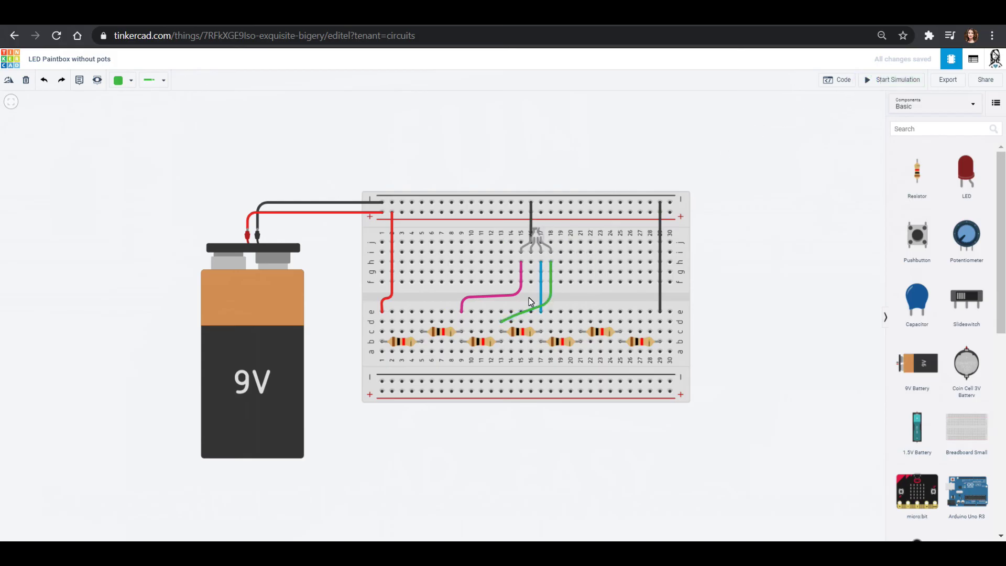
# - Replace the pink wire with a new pink one from the red leg to e25, then simulate
pyautogui.click(499, 299)
pyautogui.press('Delete')
pyautogui.click(522, 283)
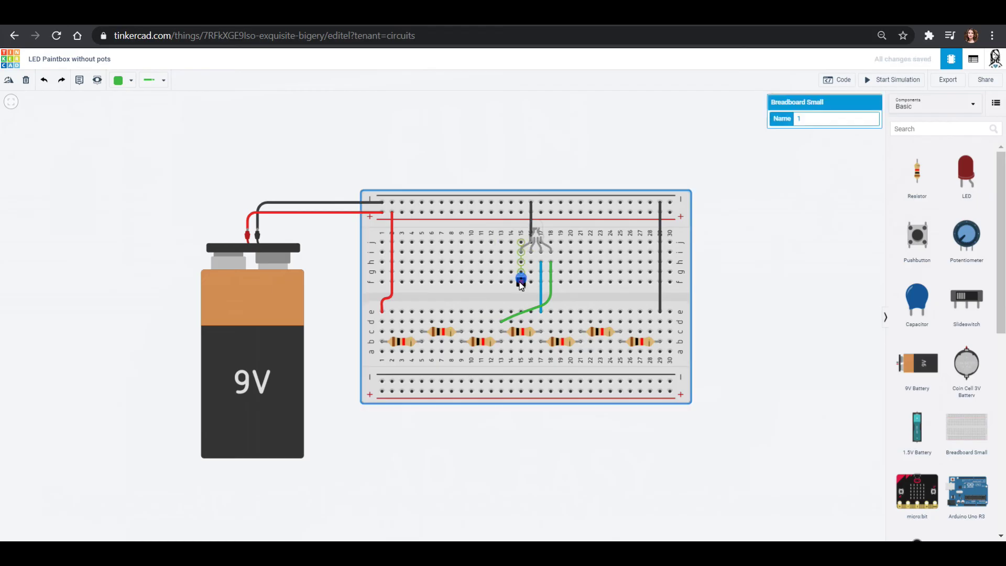
pyautogui.click(520, 299)
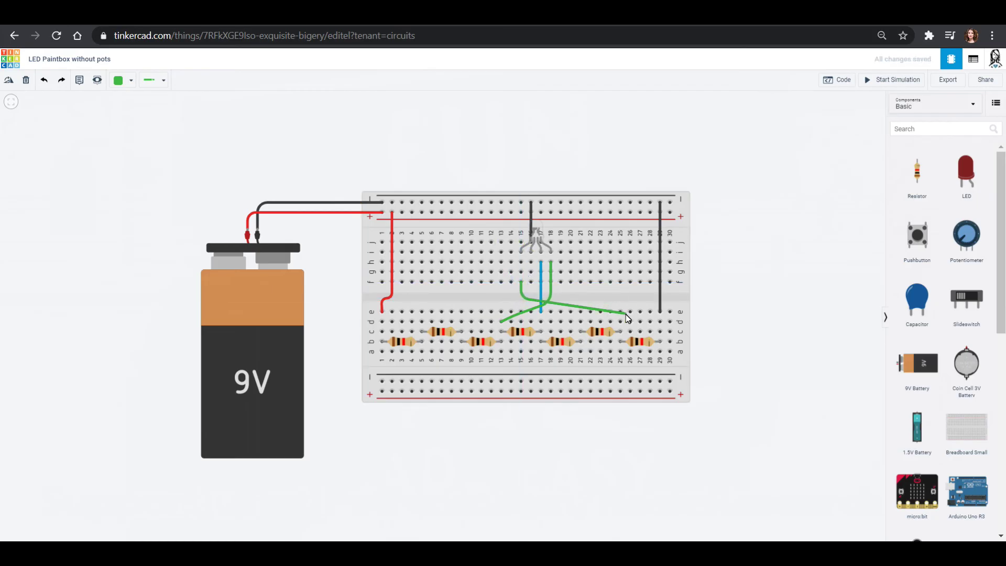
pyautogui.click(621, 312)
pyautogui.click(120, 86)
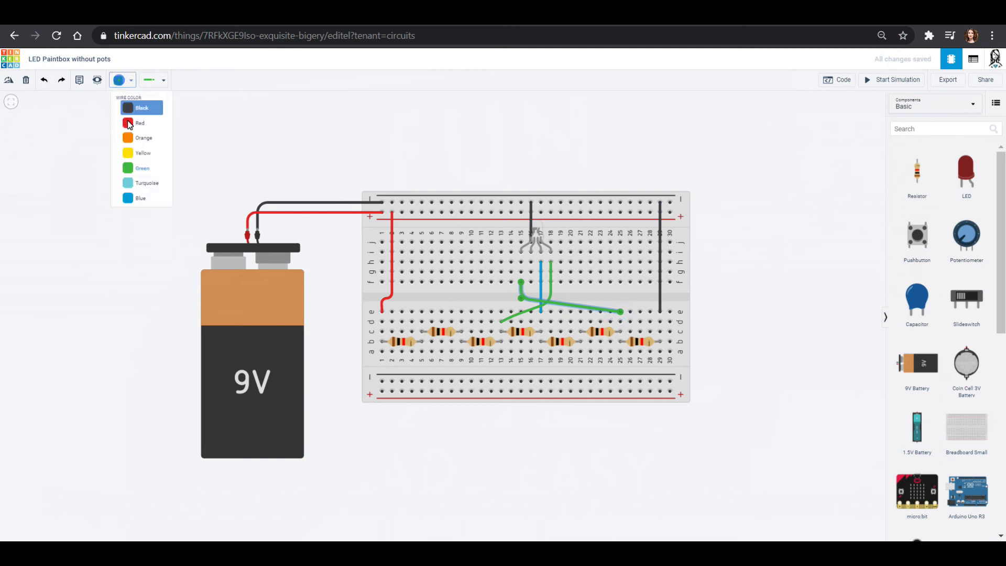
pyautogui.click(153, 225)
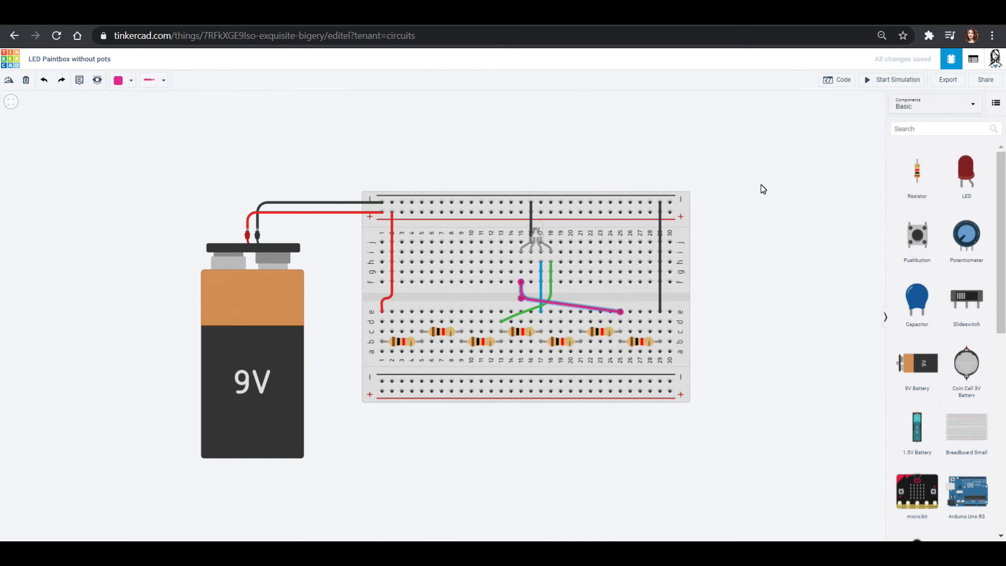
pyautogui.click(870, 81)
# - Drag the blue wire's end to hole e9 and simulate to see the LED glow blue
pyautogui.click(530, 256)
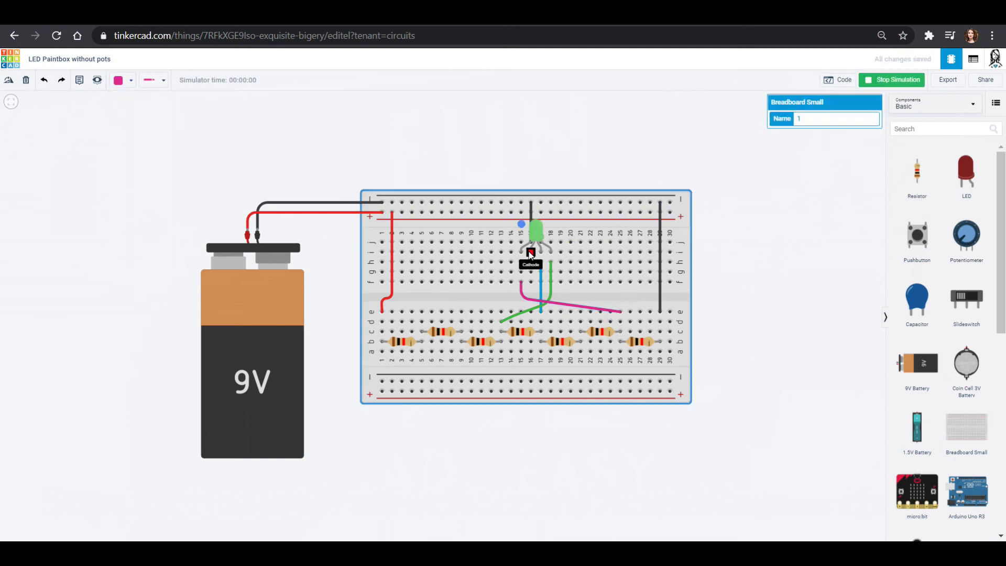
pyautogui.click(876, 78)
pyautogui.moveTo(541, 262); pyautogui.dragTo(462, 313)
pyautogui.click(896, 79)
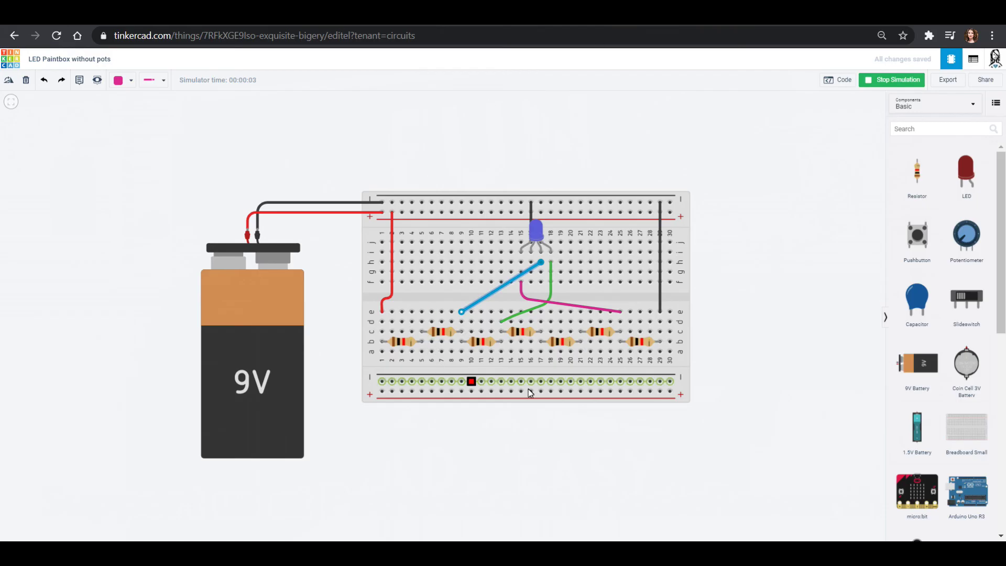
pyautogui.click(891, 80)
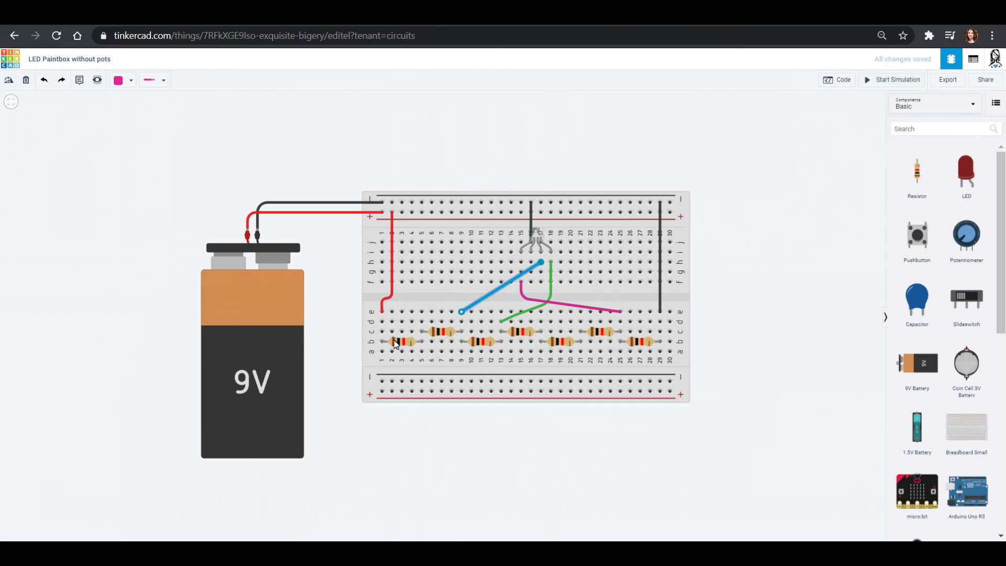